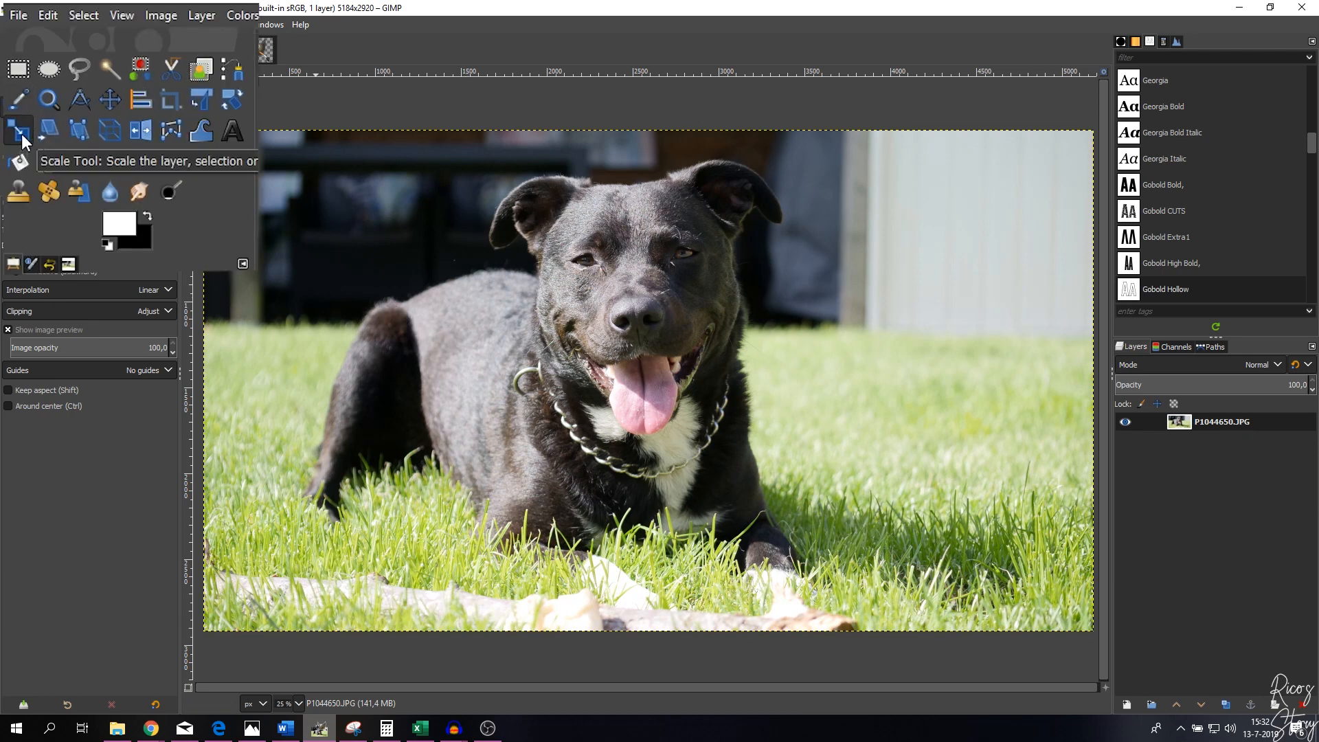
# Scale the dog photo layer to 1280 px wide and 720 px high with the Scale tool
pyautogui.click(682, 343)
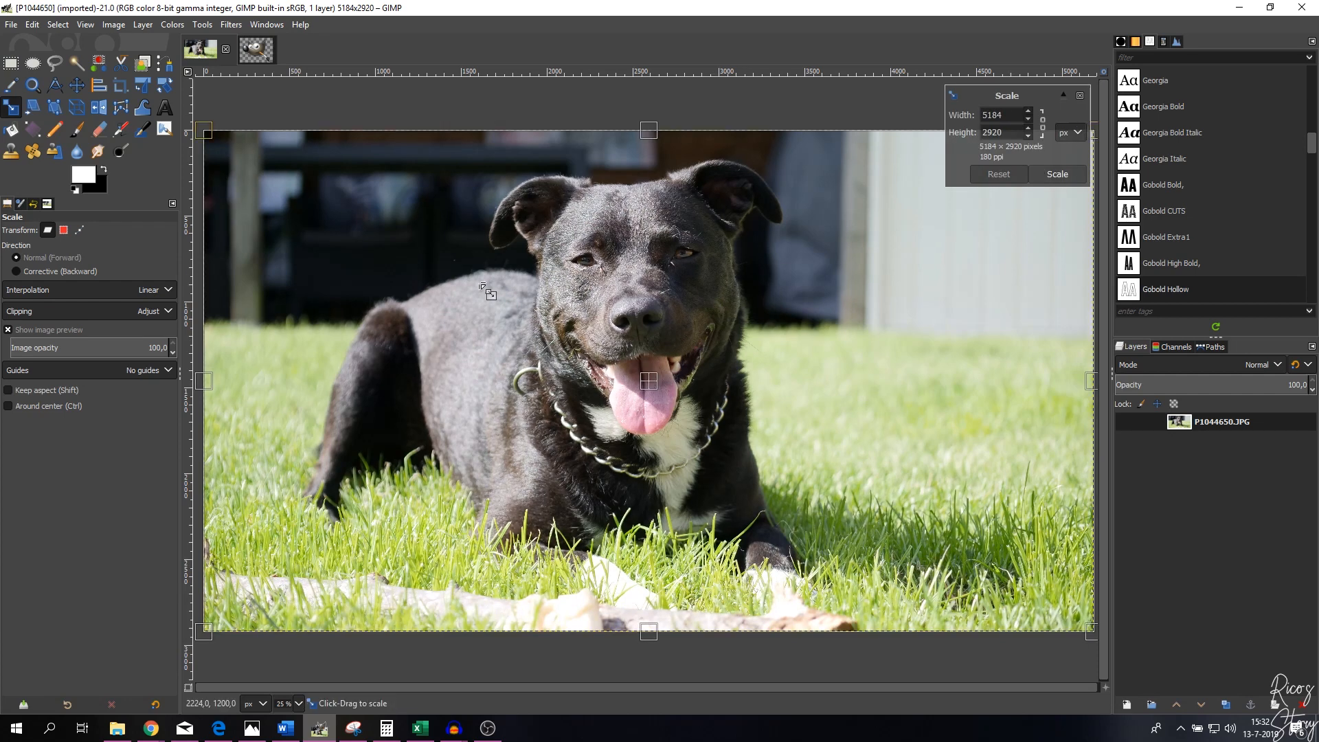
pyautogui.doubleClick(1013, 115)
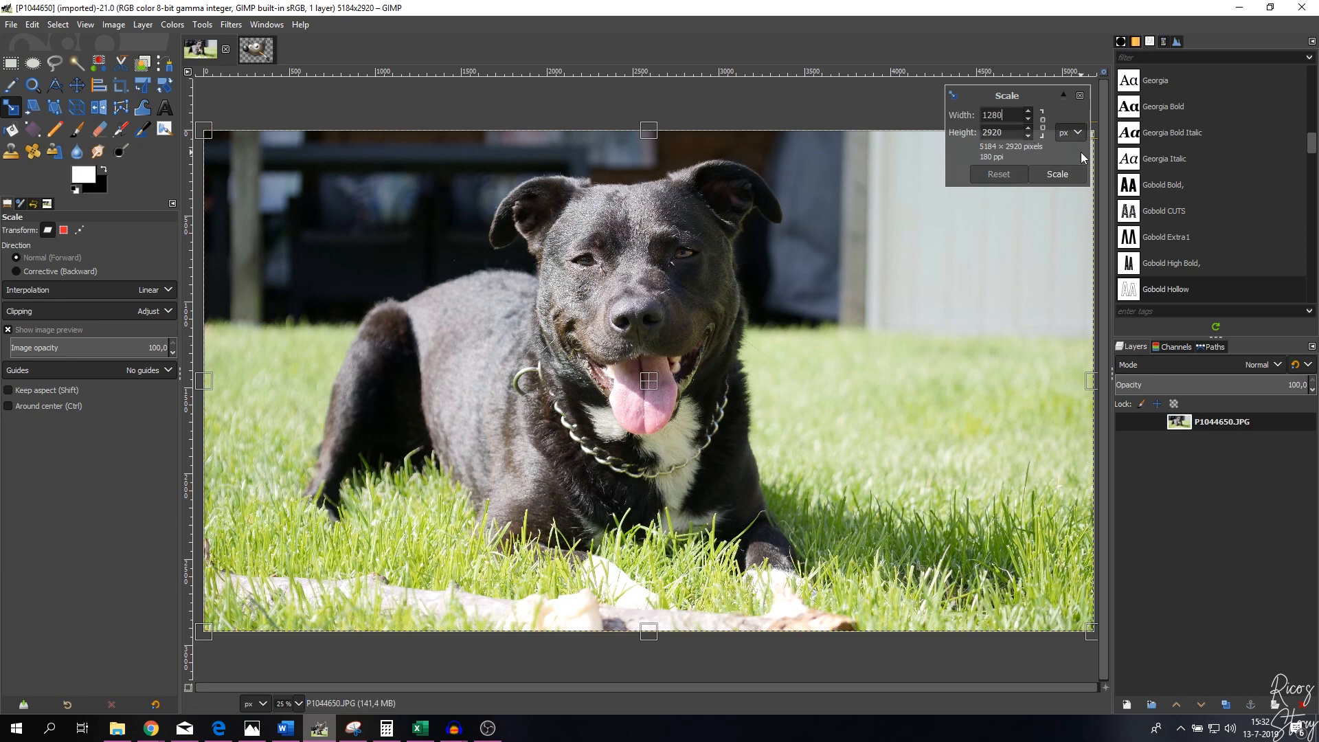
pyautogui.press('Tab')
pyautogui.write('720')
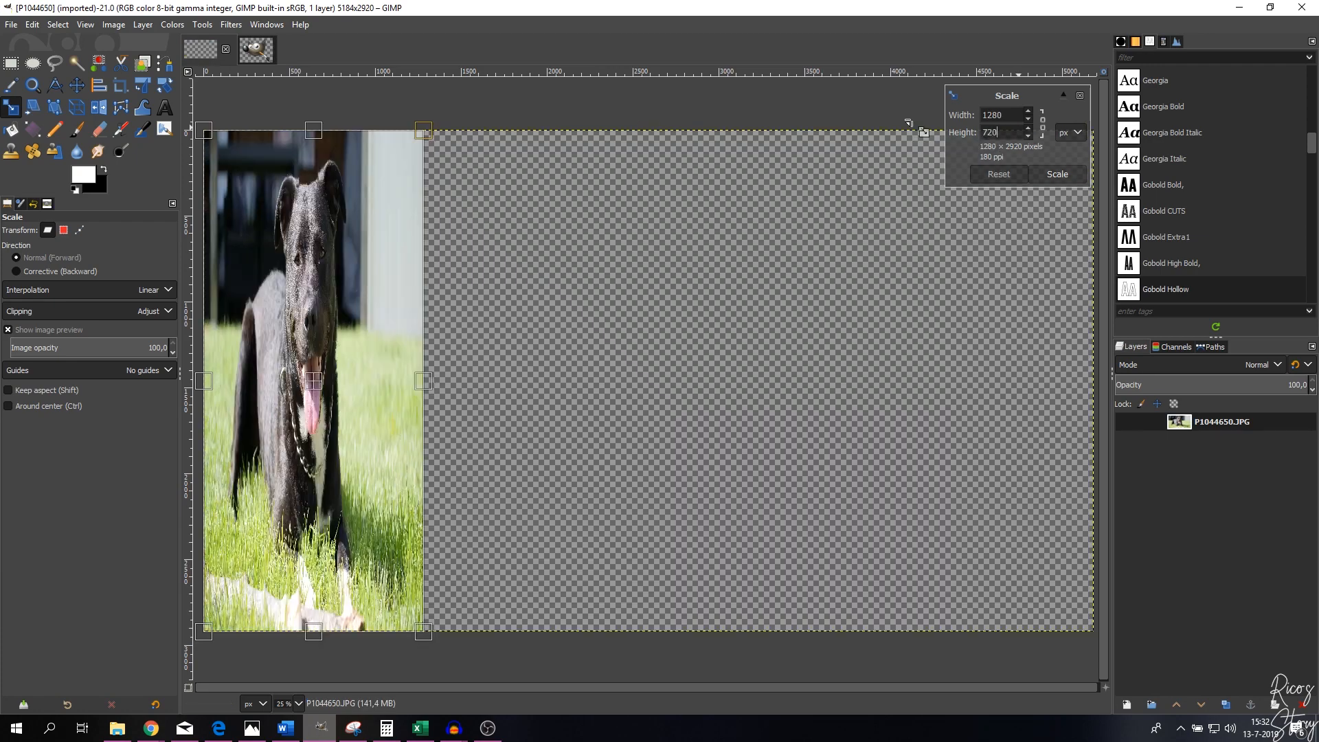
pyautogui.click(1058, 175)
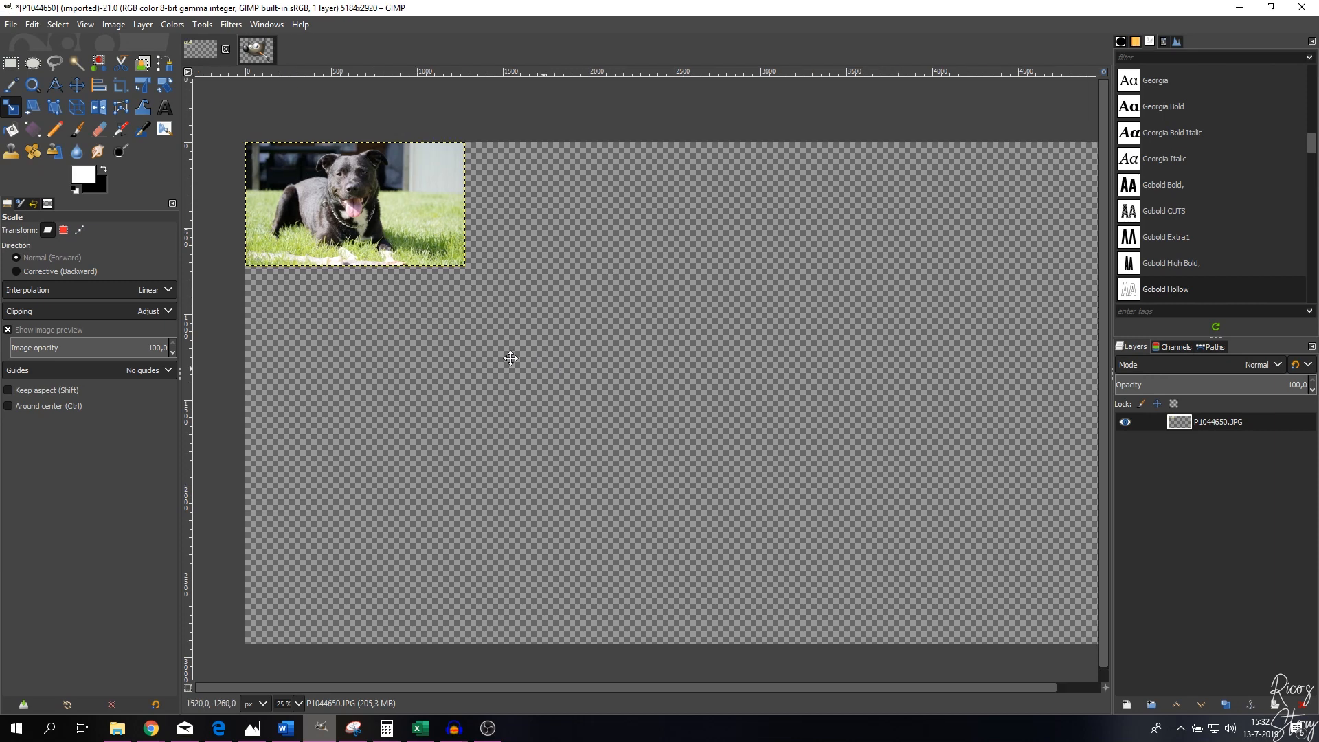
# Crop the canvas to the content of the scaled dog photo and show the image at 100%
pyautogui.moveTo(510, 358); pyautogui.dragTo(564, 355)
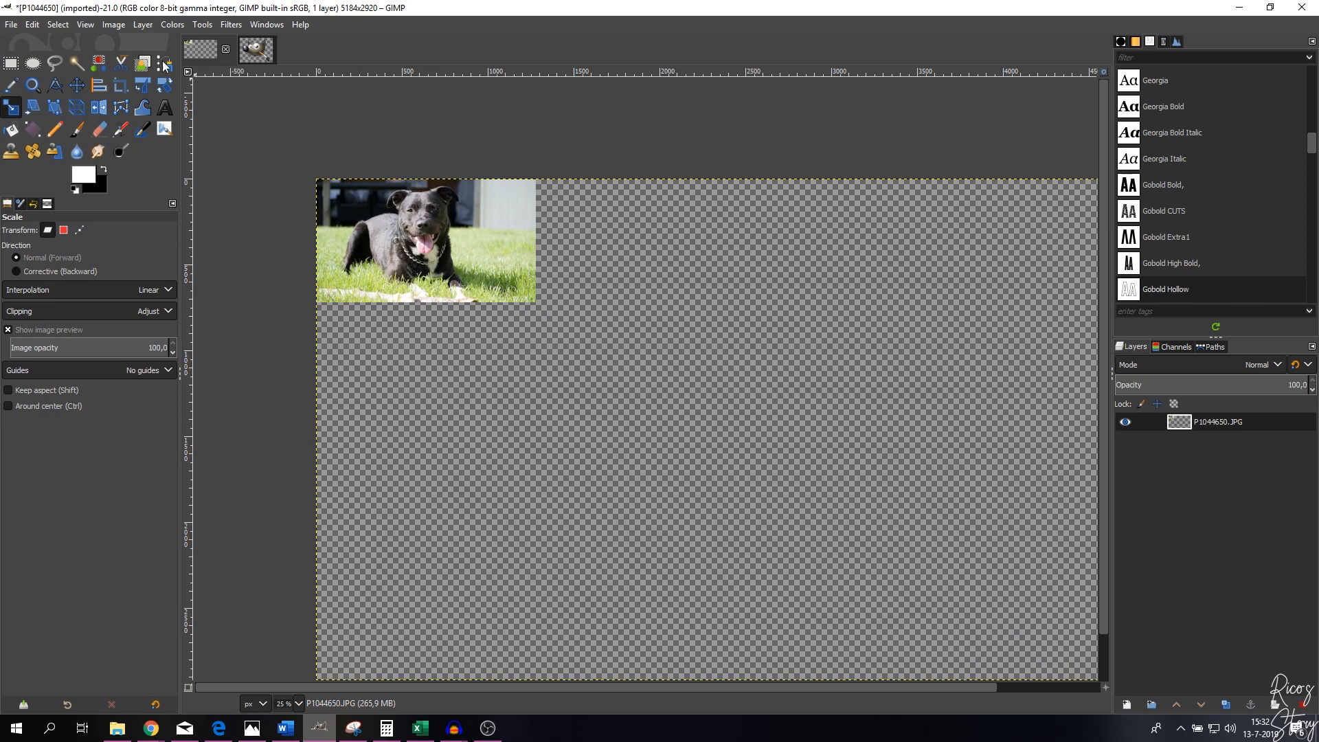
pyautogui.click(113, 25)
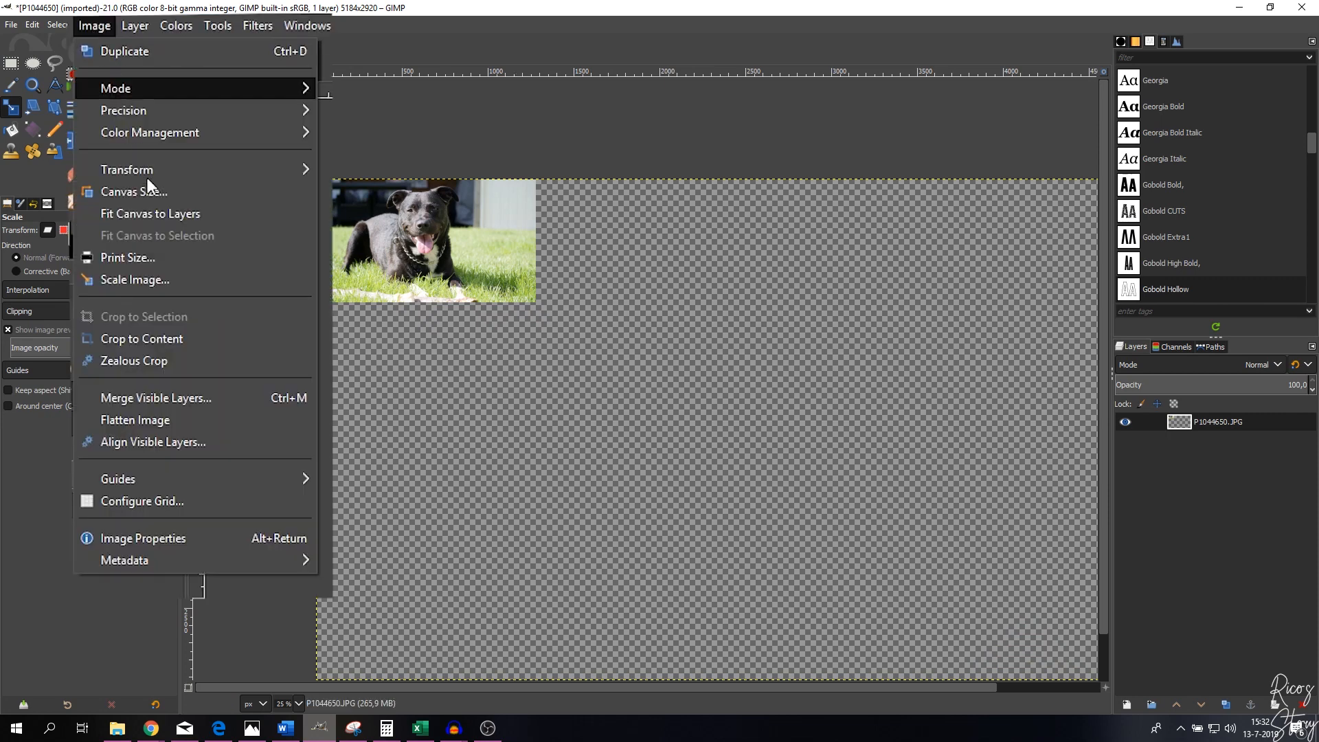
pyautogui.click(138, 340)
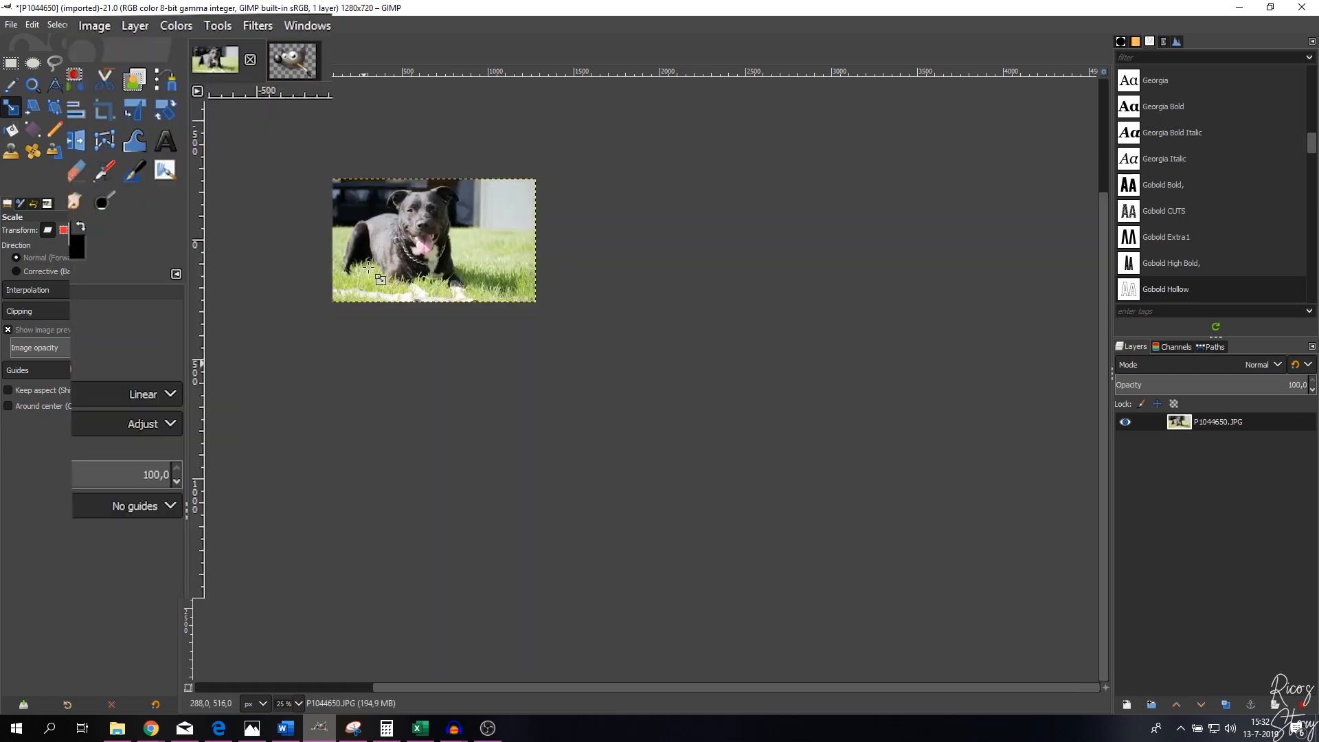
pyautogui.moveTo(415, 236); pyautogui.dragTo(584, 352)
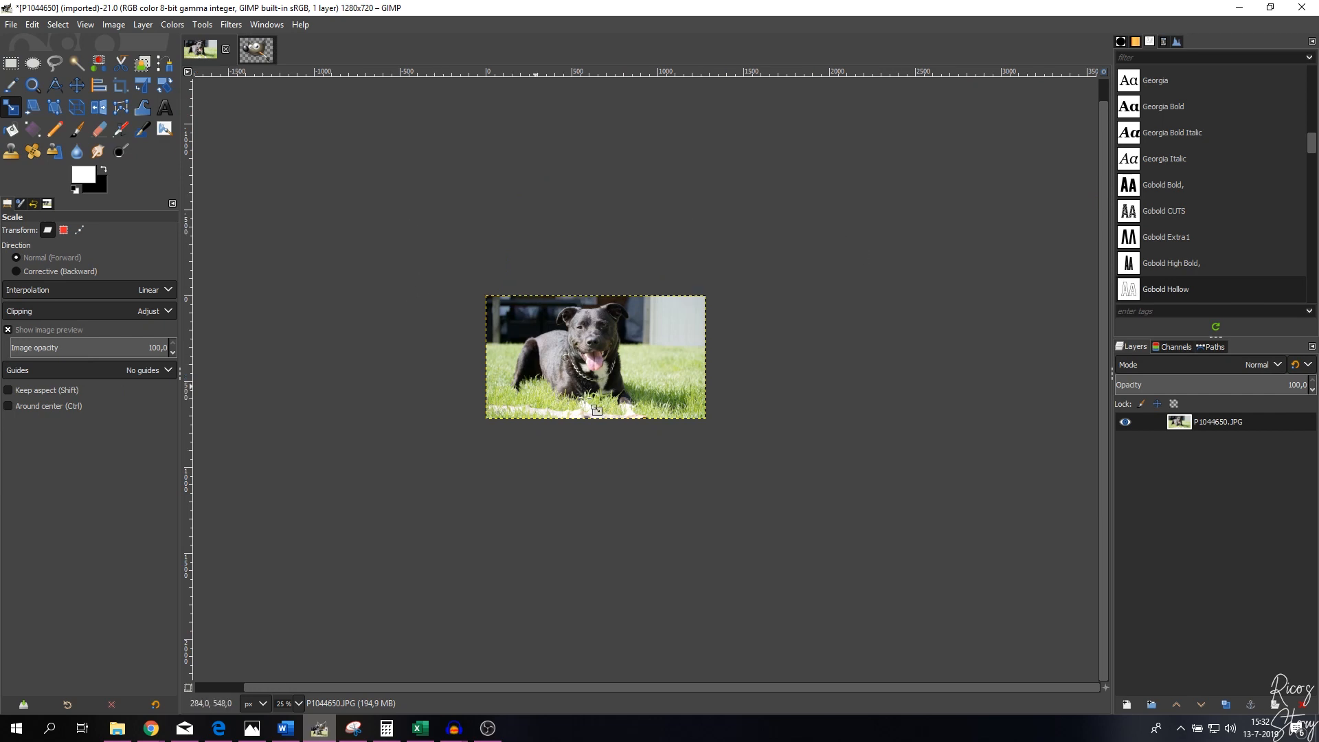
pyautogui.scroll(2, 567, 340)
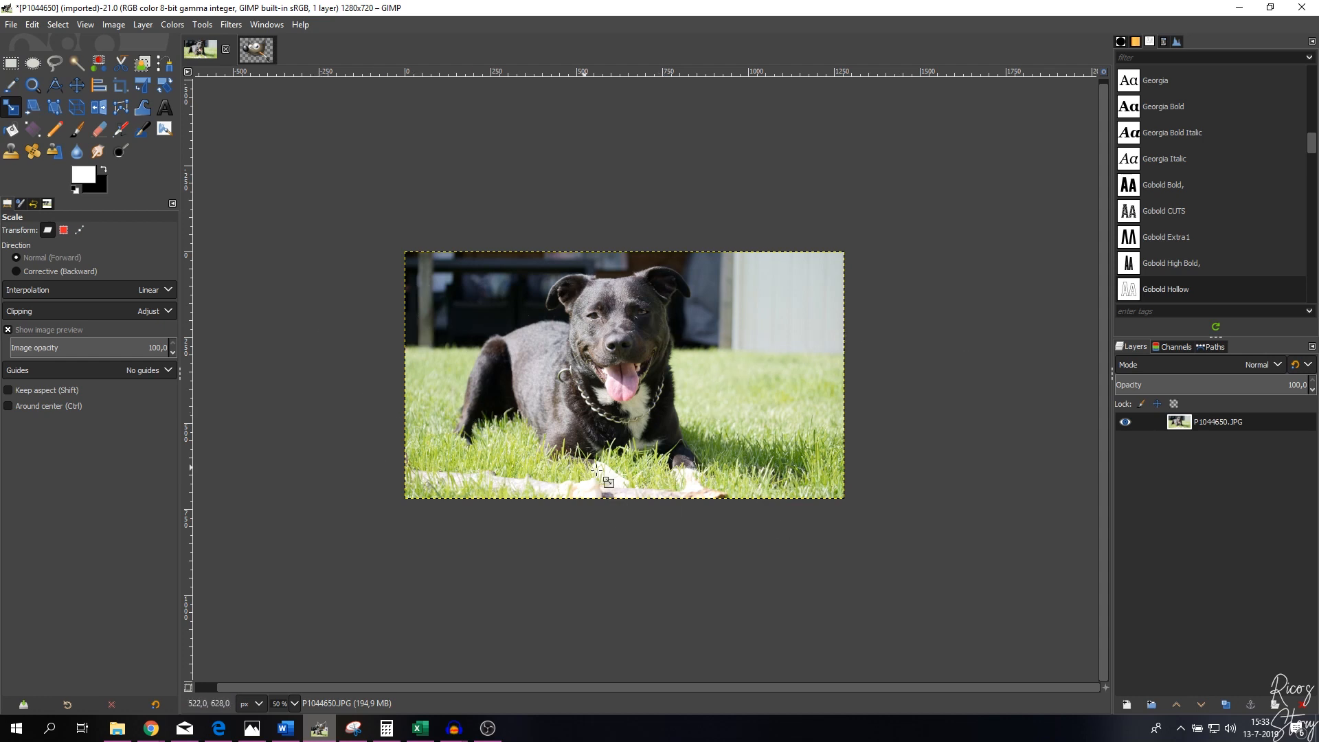
pyautogui.press('ctrl')
pyautogui.scroll(1, 612, 460)
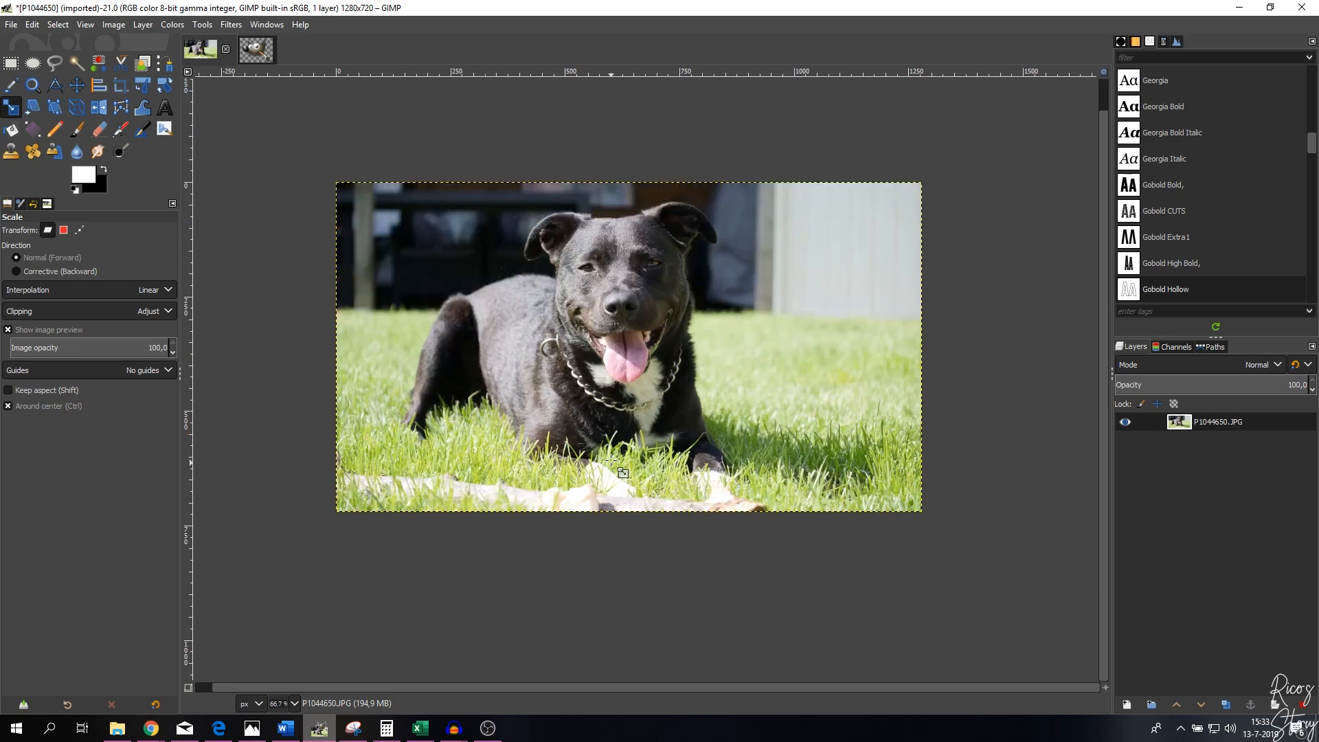
pyautogui.scroll(1, 611, 459)
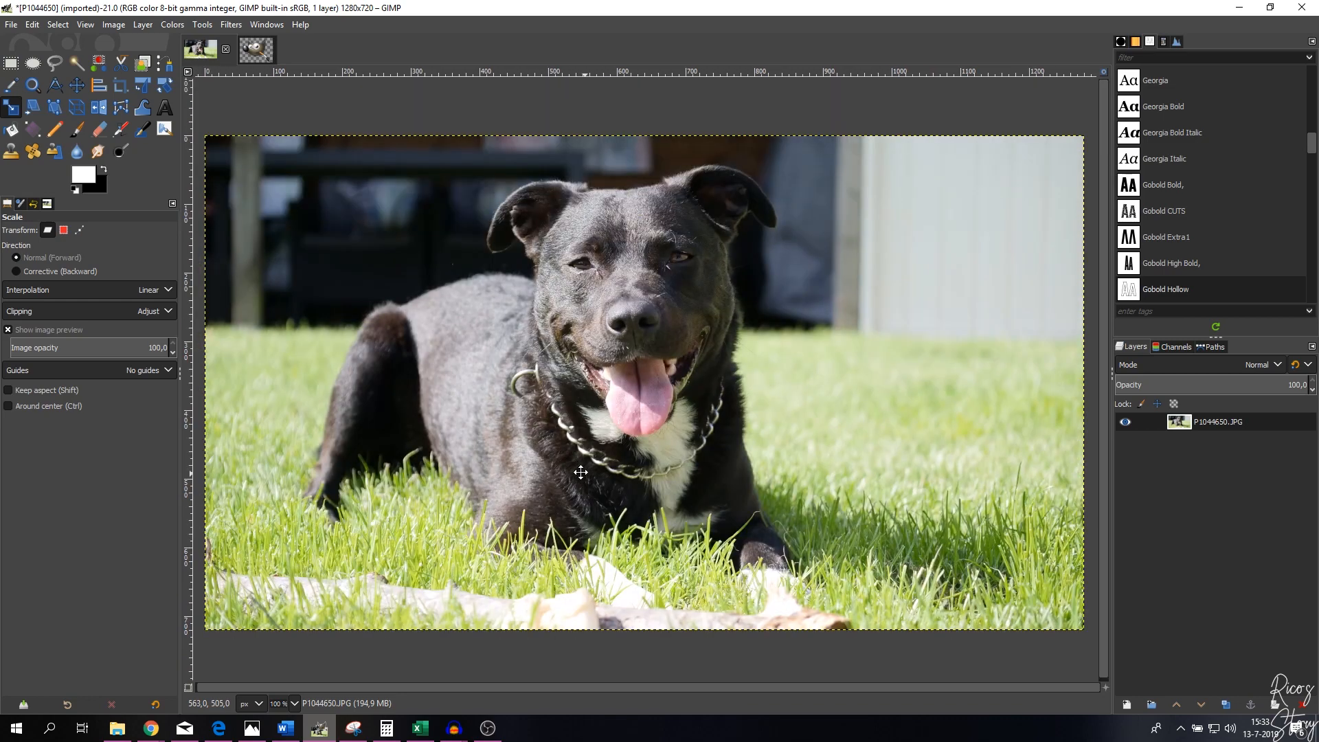
pyautogui.moveTo(598, 475); pyautogui.dragTo(595, 475)
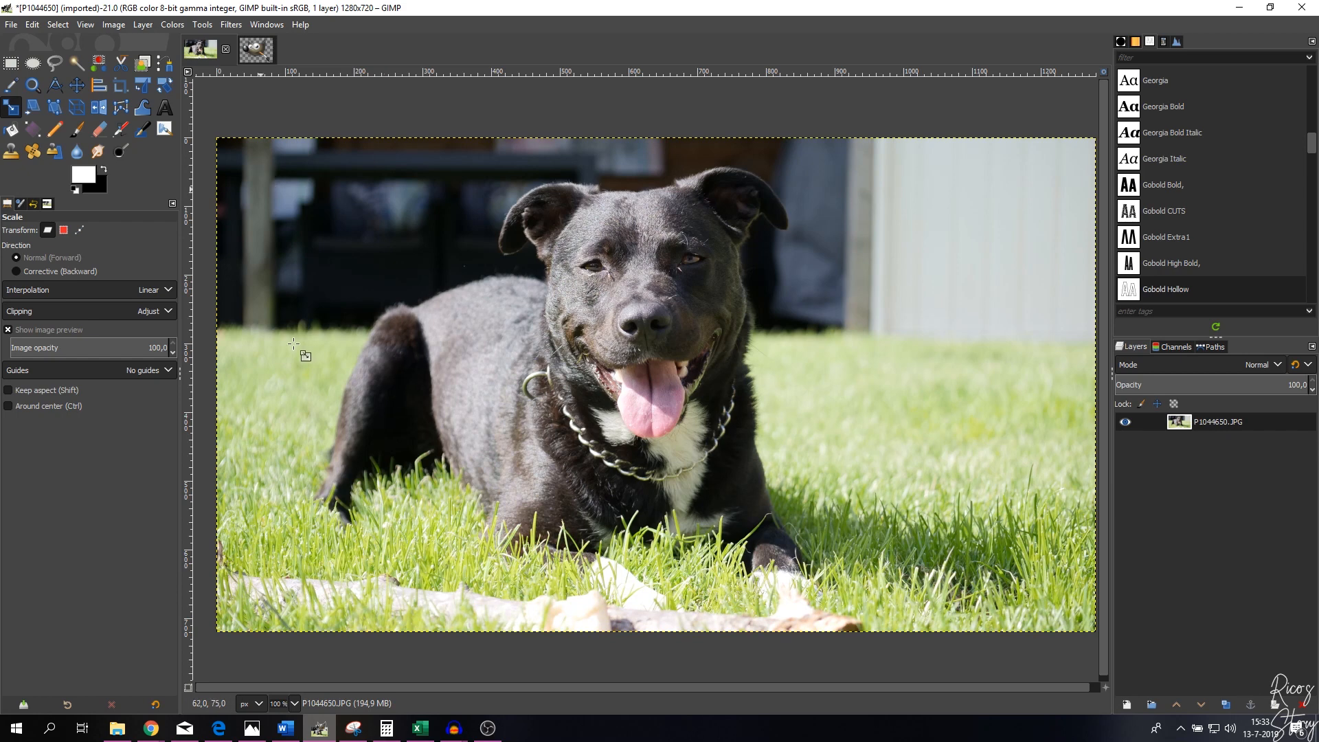
# Look at the options for saving the mascot image on gimp.org in the browser, and return to GIMP
pyautogui.click(266, 49)
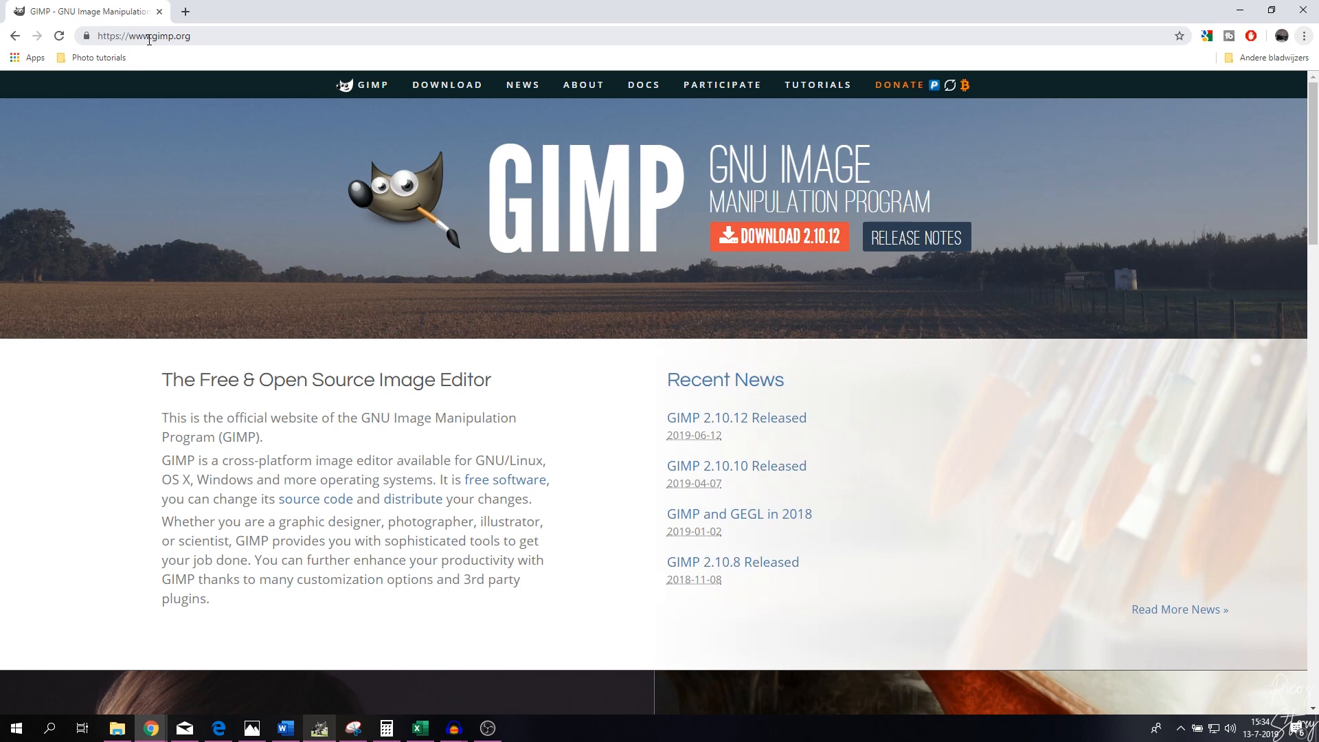
pyautogui.rightClick(404, 204)
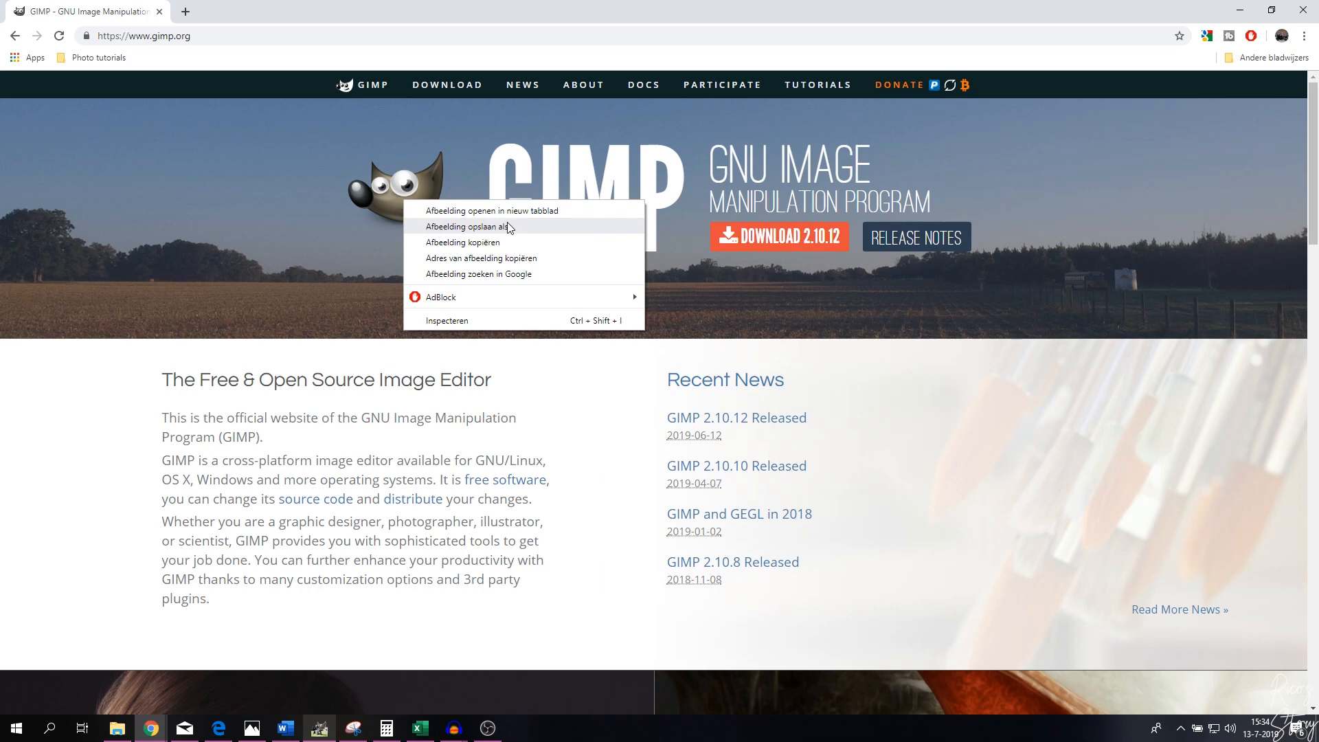
pyautogui.click(320, 729)
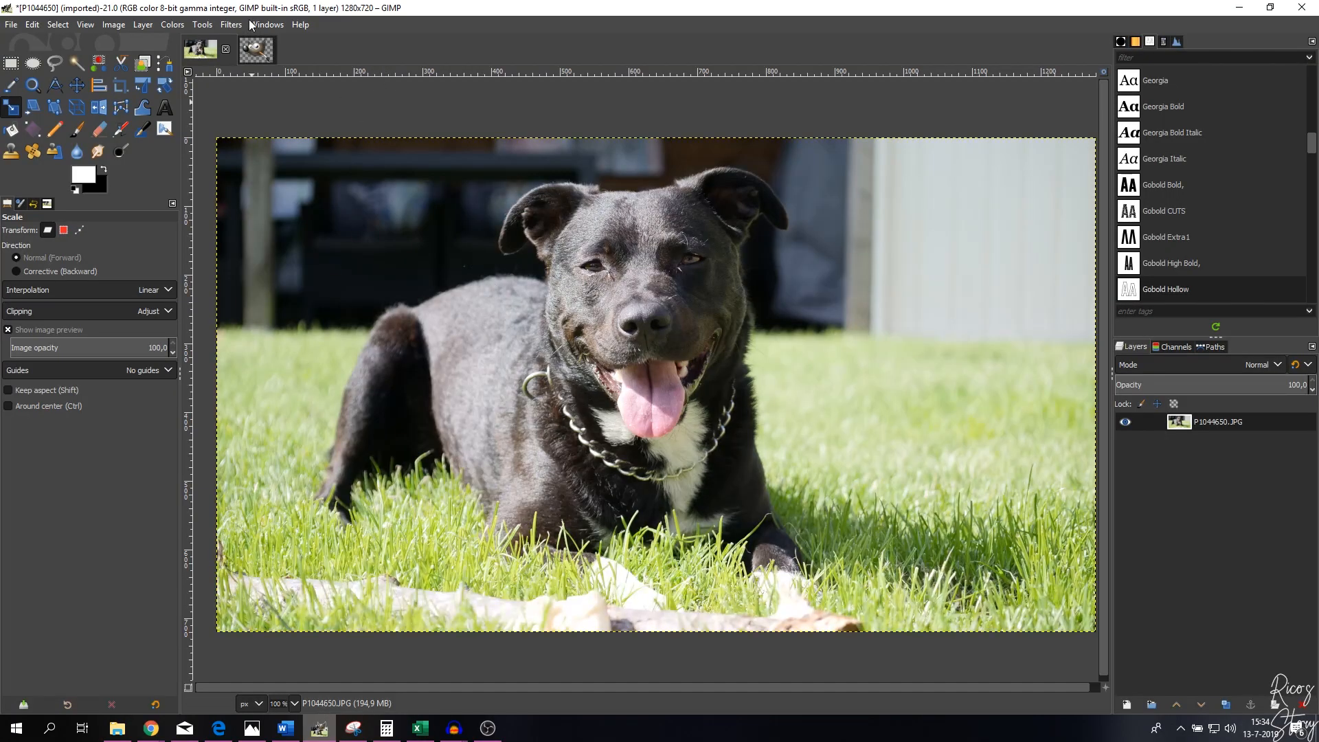
# Switch to the open wilber-big.png image and copy it to the clipboard
pyautogui.click(10, 26)
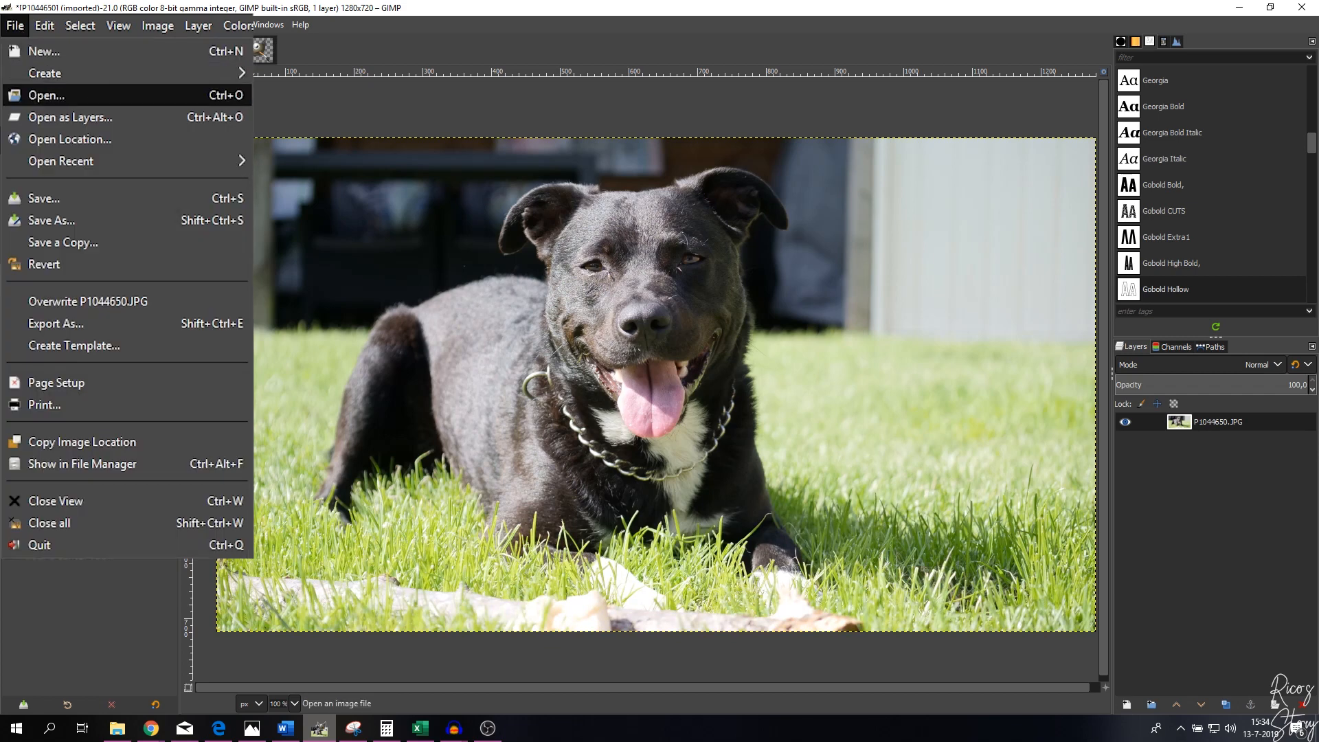
pyautogui.click(247, 56)
pyautogui.click(251, 56)
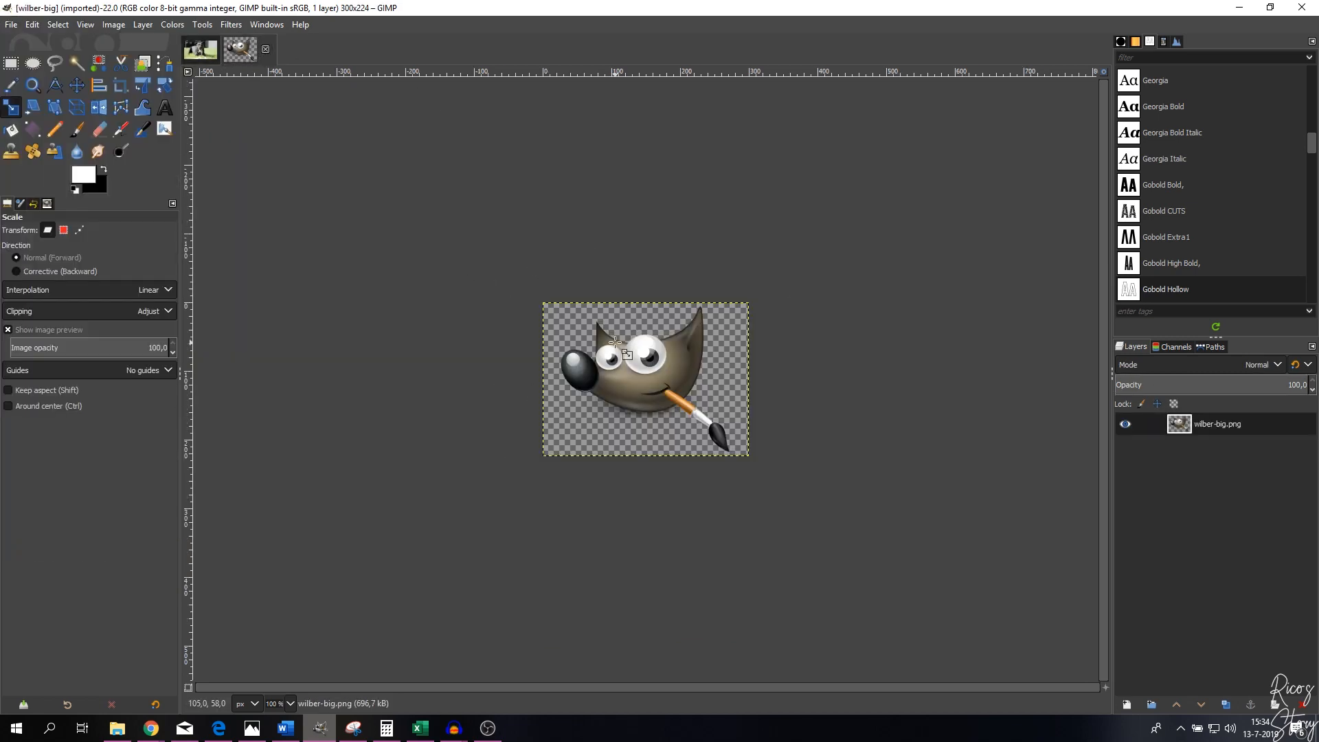
pyautogui.click(33, 26)
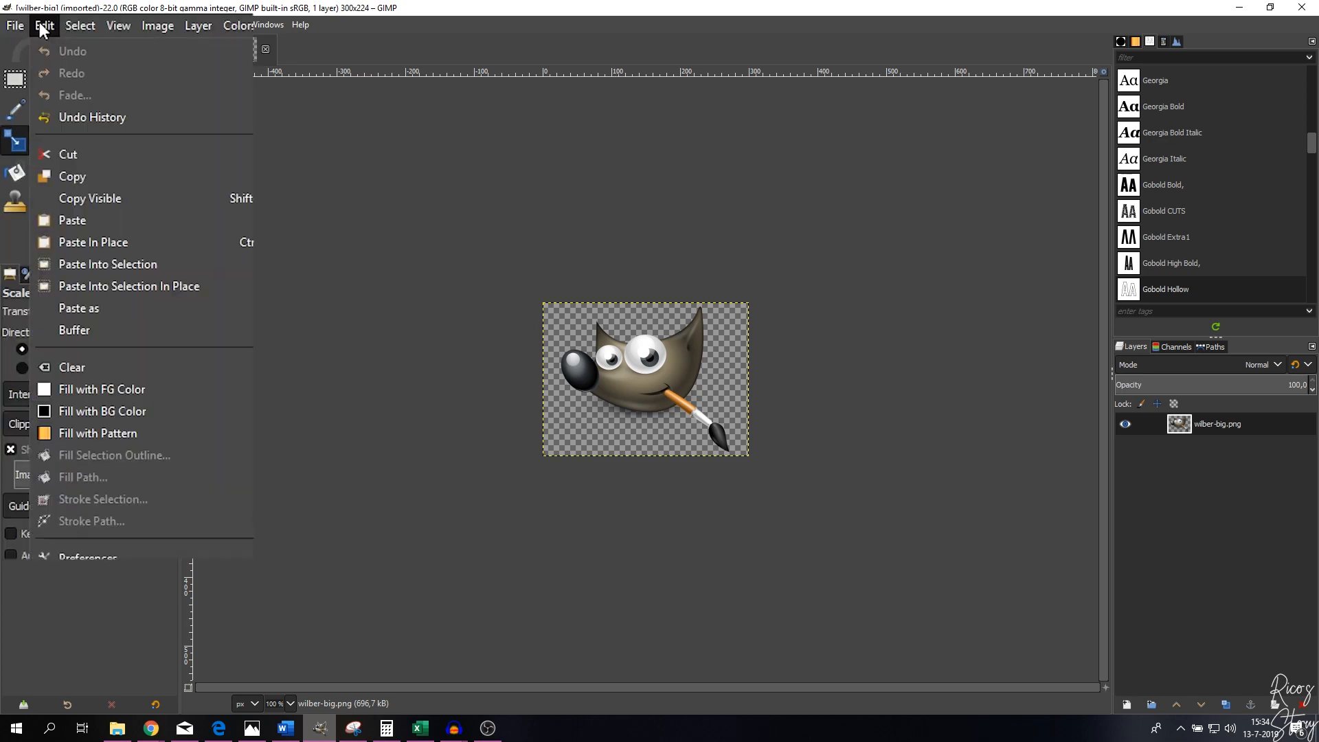
pyautogui.click(69, 201)
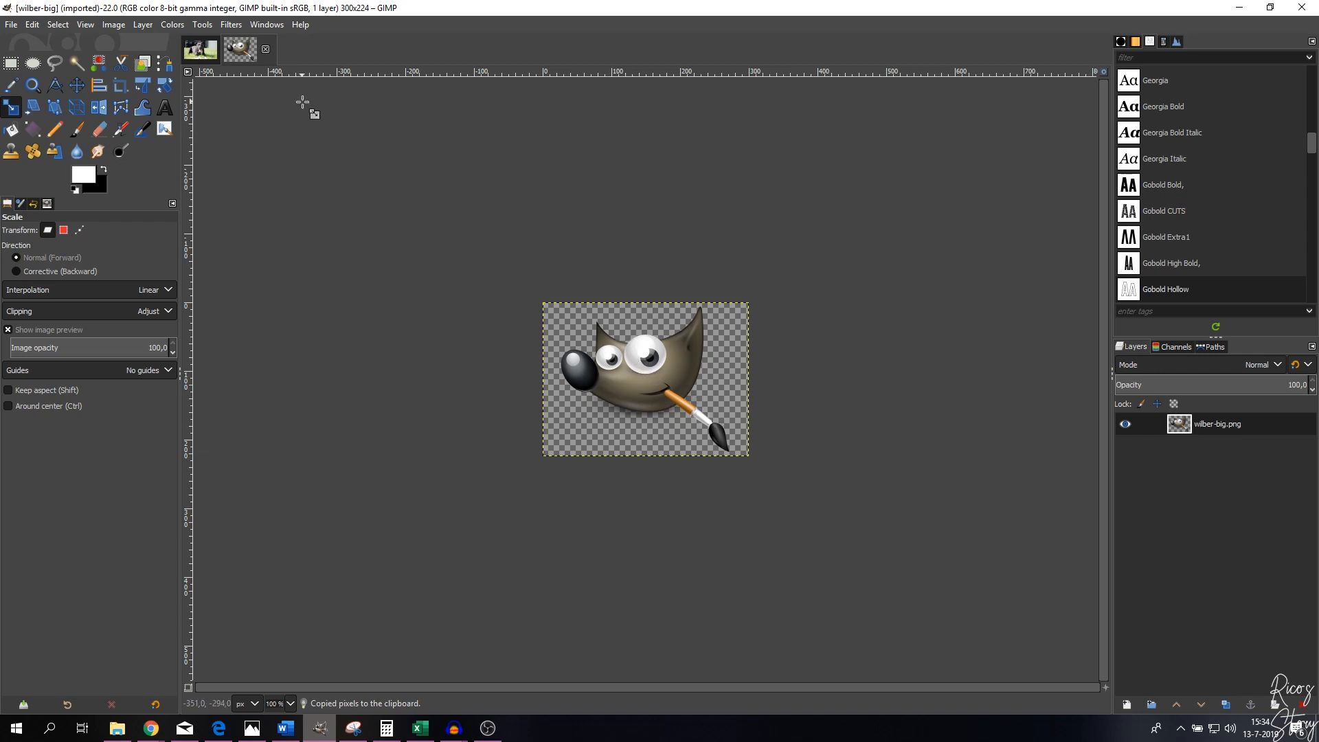
# Paste the copied mascot into the dog photo as a new layer
pyautogui.click(200, 50)
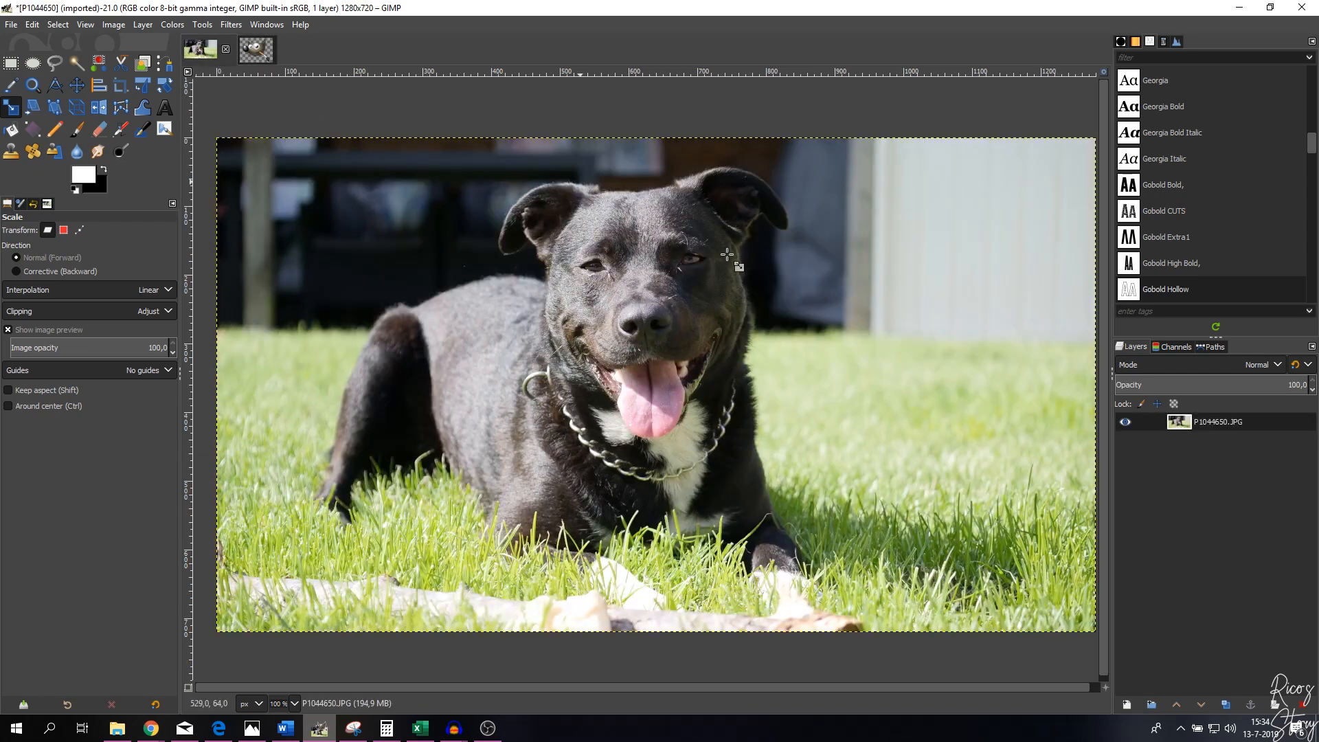
pyautogui.click(32, 24)
pyautogui.moveTo(221, 314)
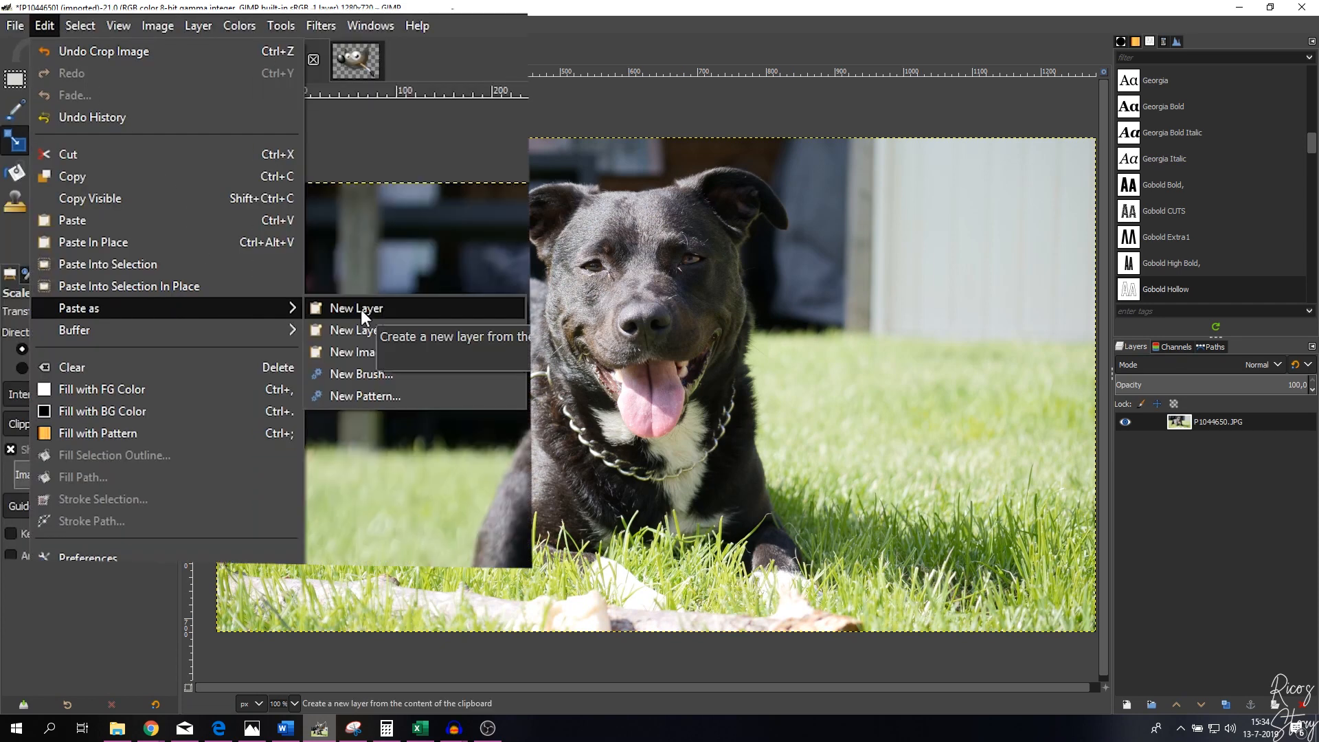
pyautogui.click(360, 309)
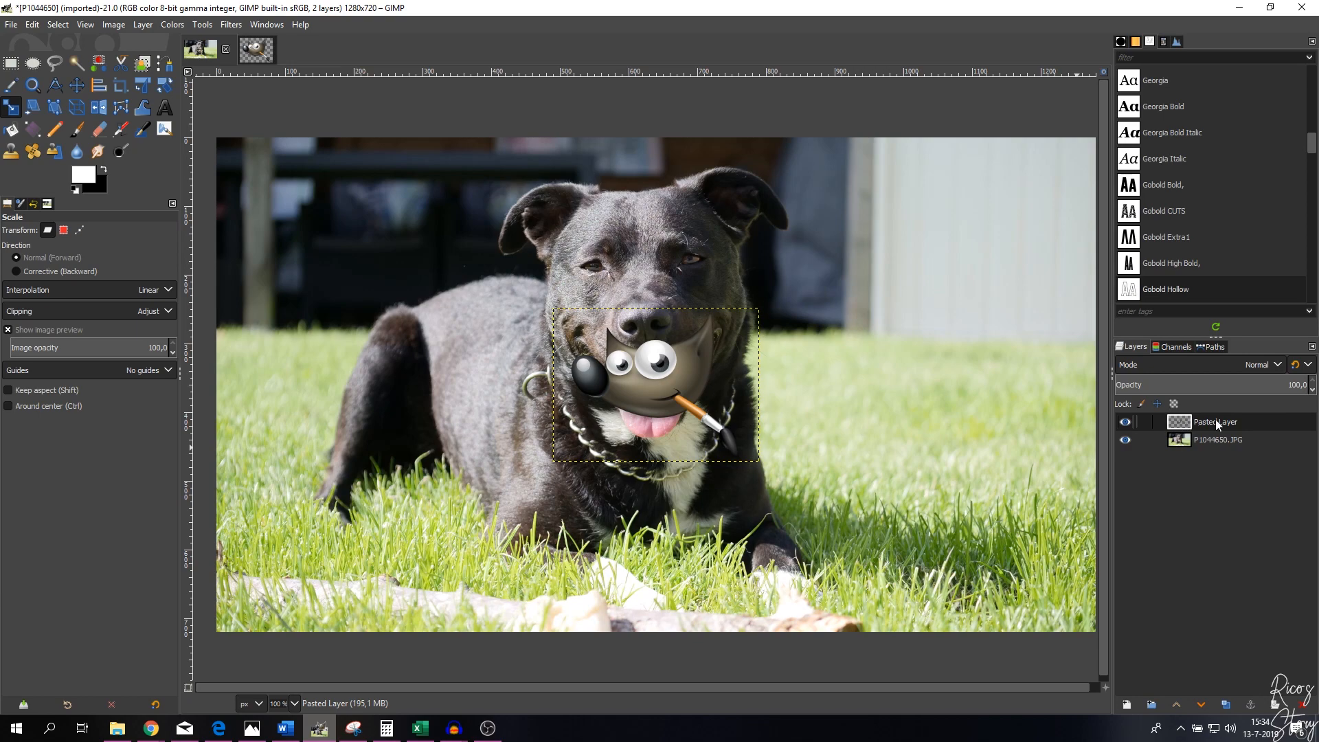
# Move the pasted mascot layer off the dog's face to over its hindquarters with the Move tool
pyautogui.moveTo(473, 491)
pyautogui.mouseDown()
pyautogui.moveTo(602, 431)
pyautogui.moveTo(431, 500)
pyautogui.moveTo(467, 476)
pyautogui.mouseUp()
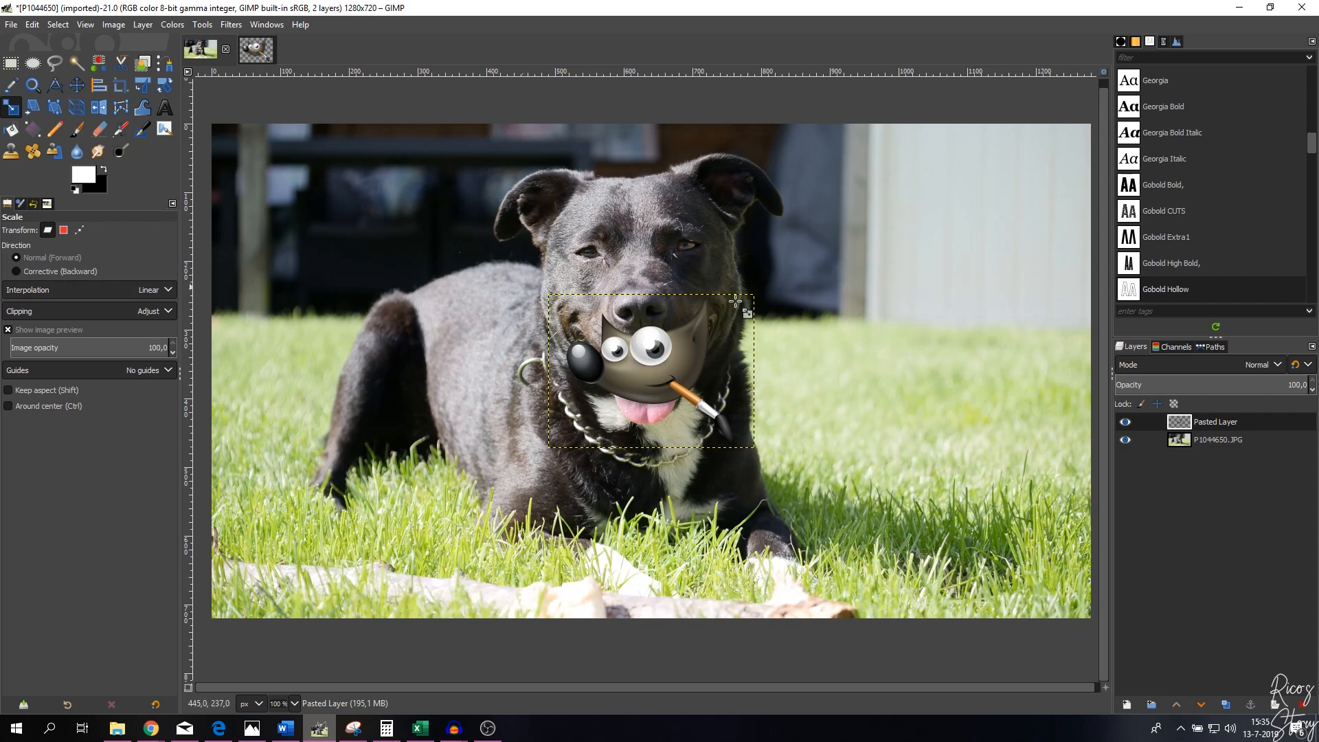
pyautogui.click(77, 88)
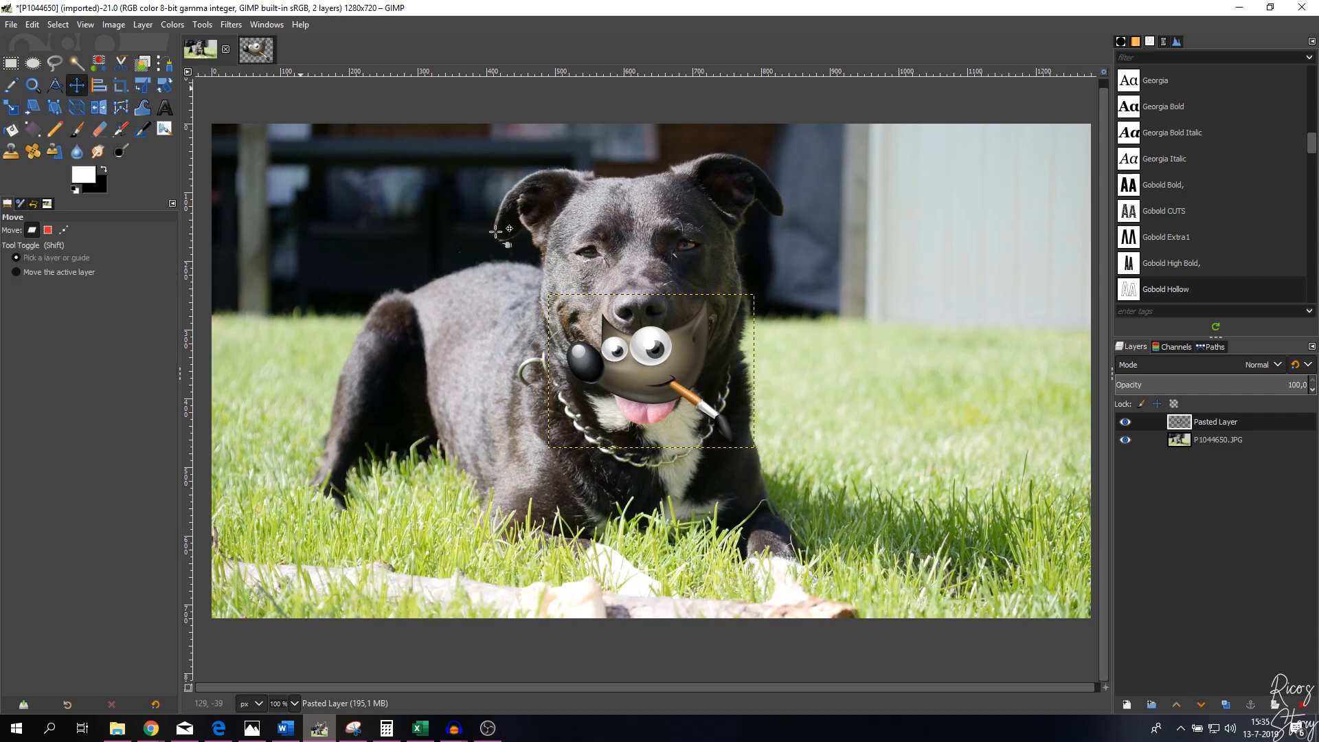
pyautogui.moveTo(667, 379); pyautogui.dragTo(416, 283)
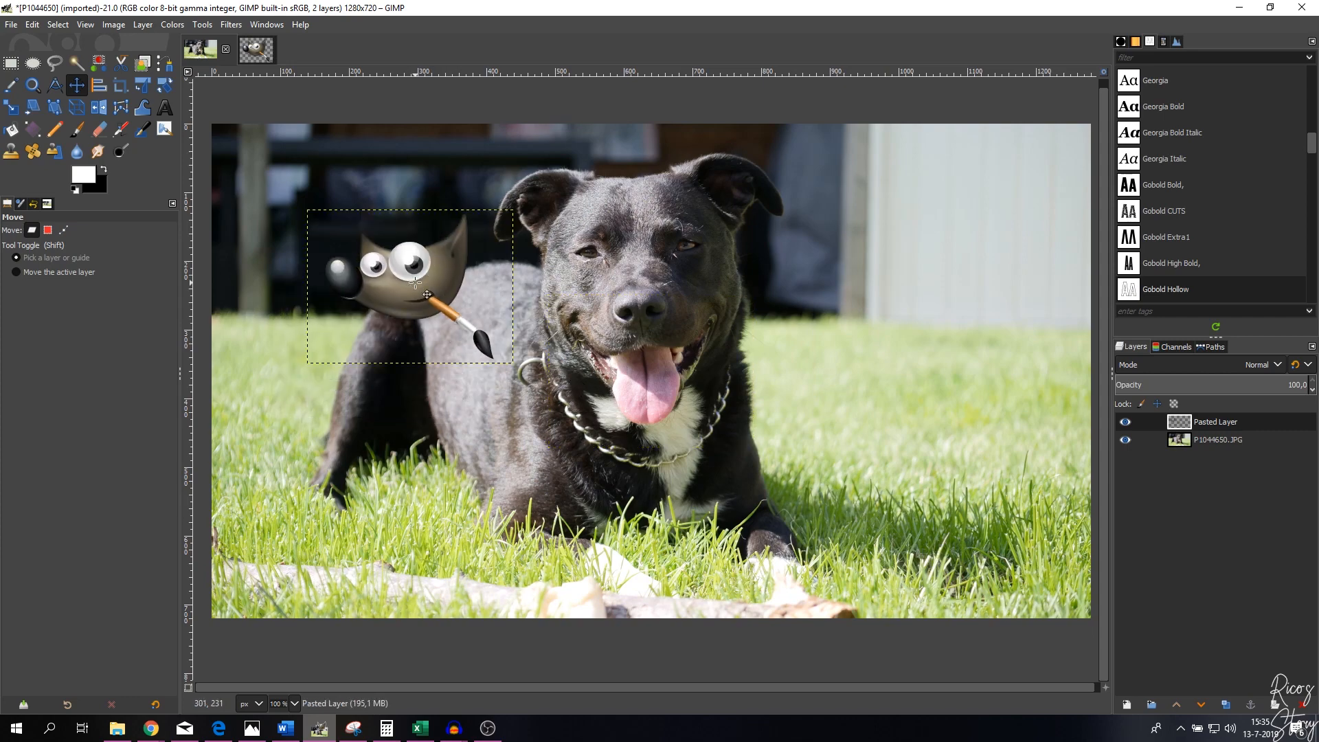
pyautogui.moveTo(621, 420); pyautogui.dragTo(688, 426)
pyautogui.scroll(-1, 698, 418)
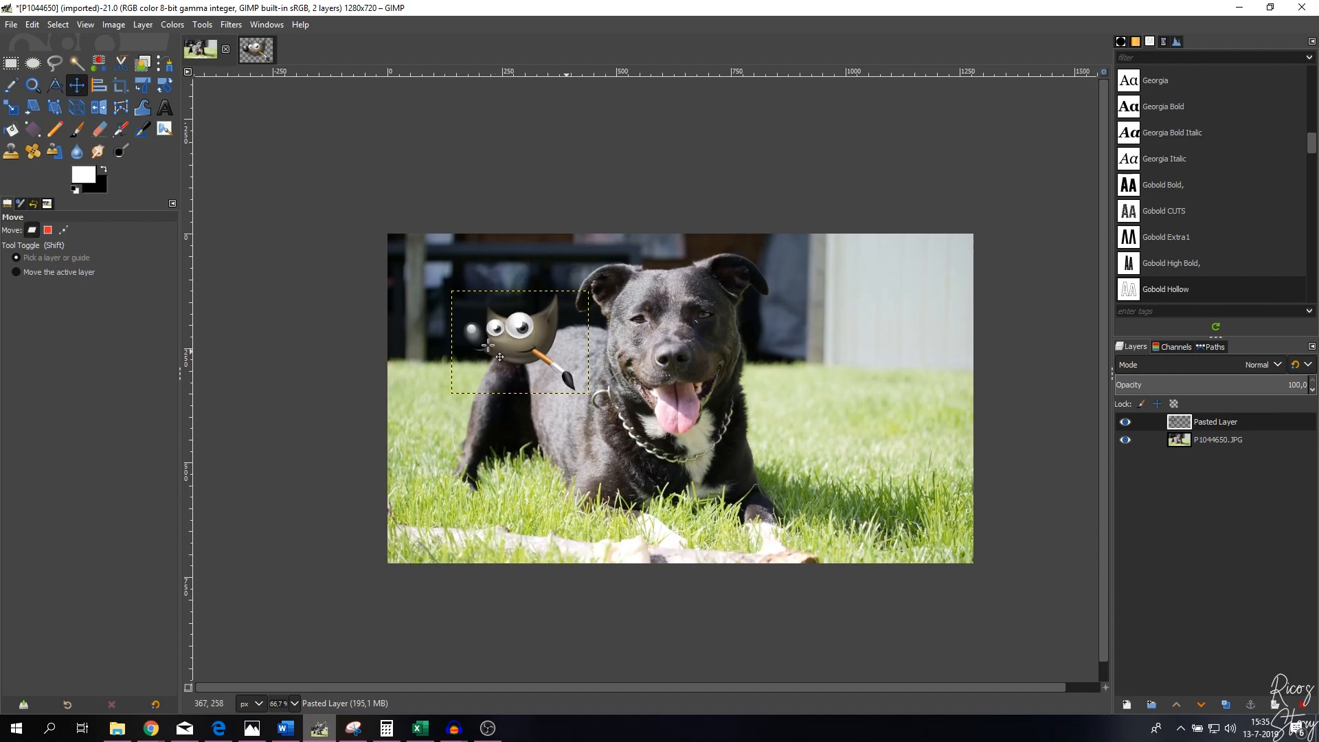
pyautogui.moveTo(523, 349); pyautogui.dragTo(514, 387)
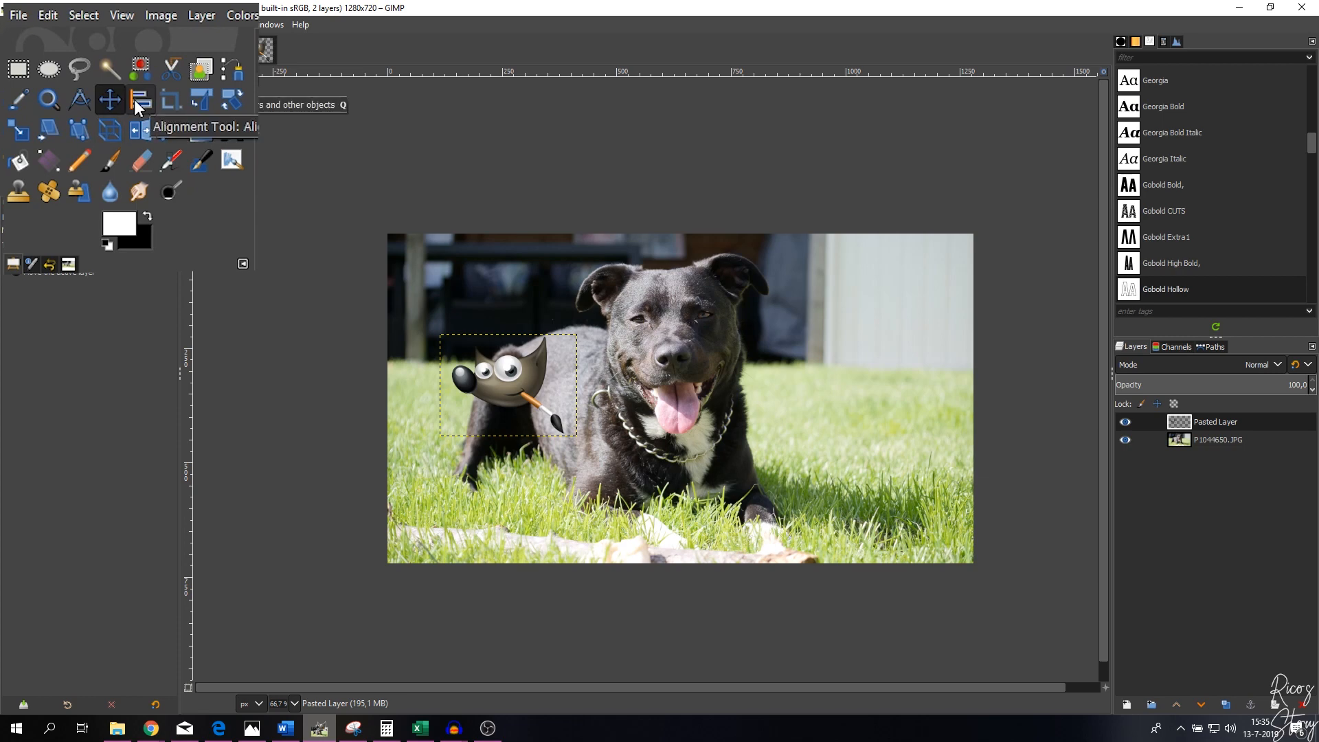
# Align the mascot layer to the vertical middle of the P1044650.JPG layer, using the active layer as reference
pyautogui.click(136, 103)
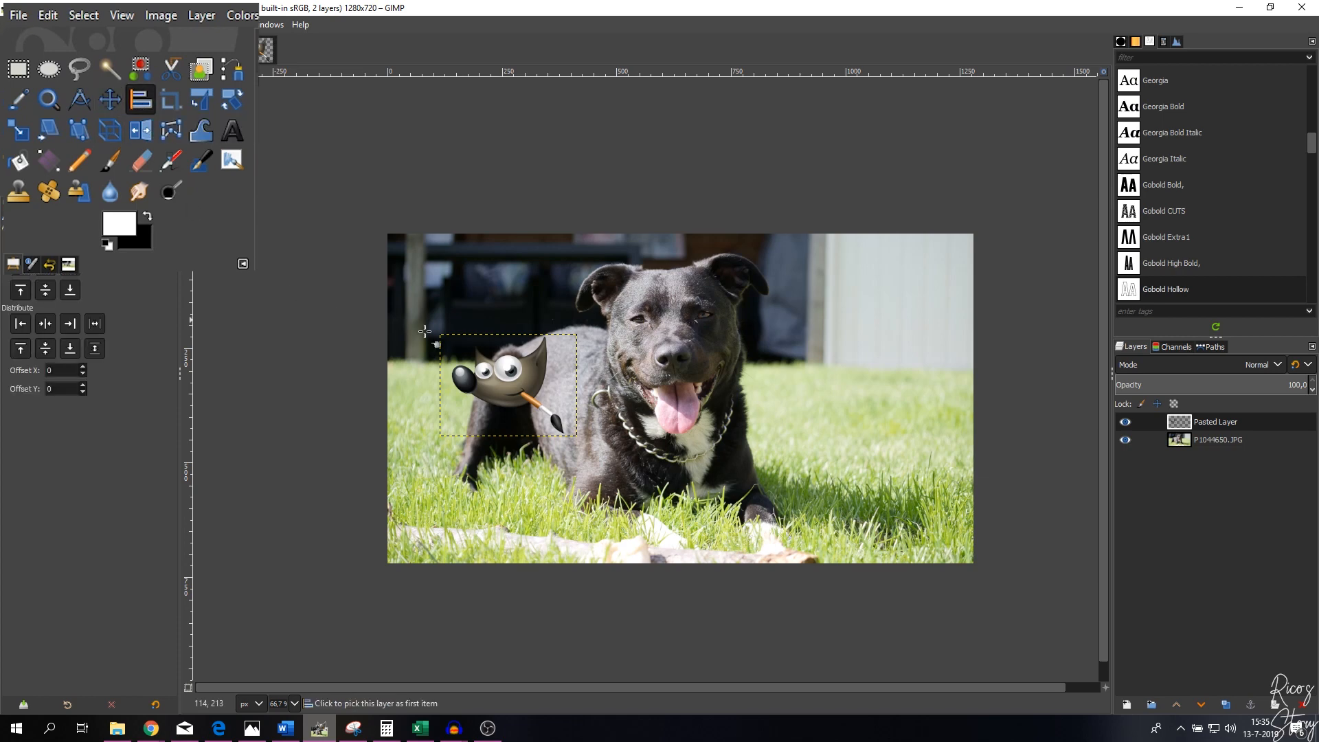
pyautogui.click(481, 361)
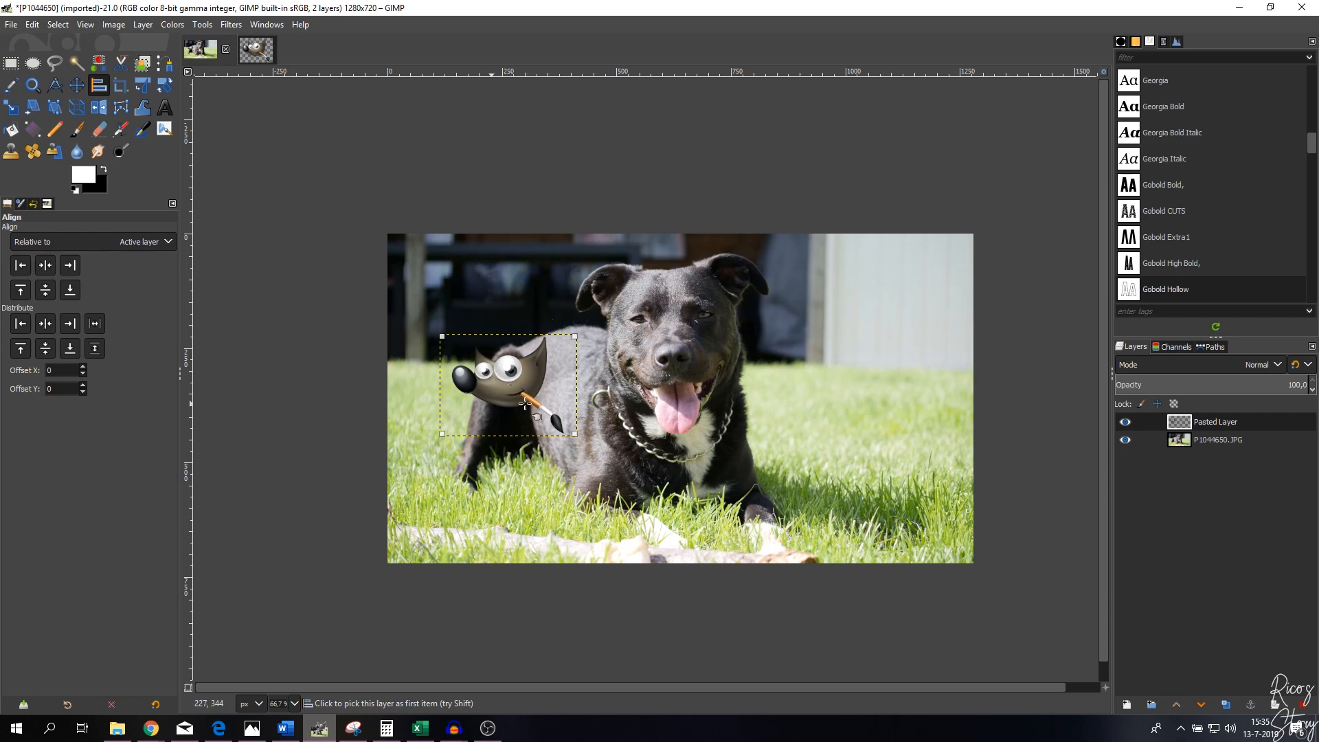
pyautogui.click(1216, 445)
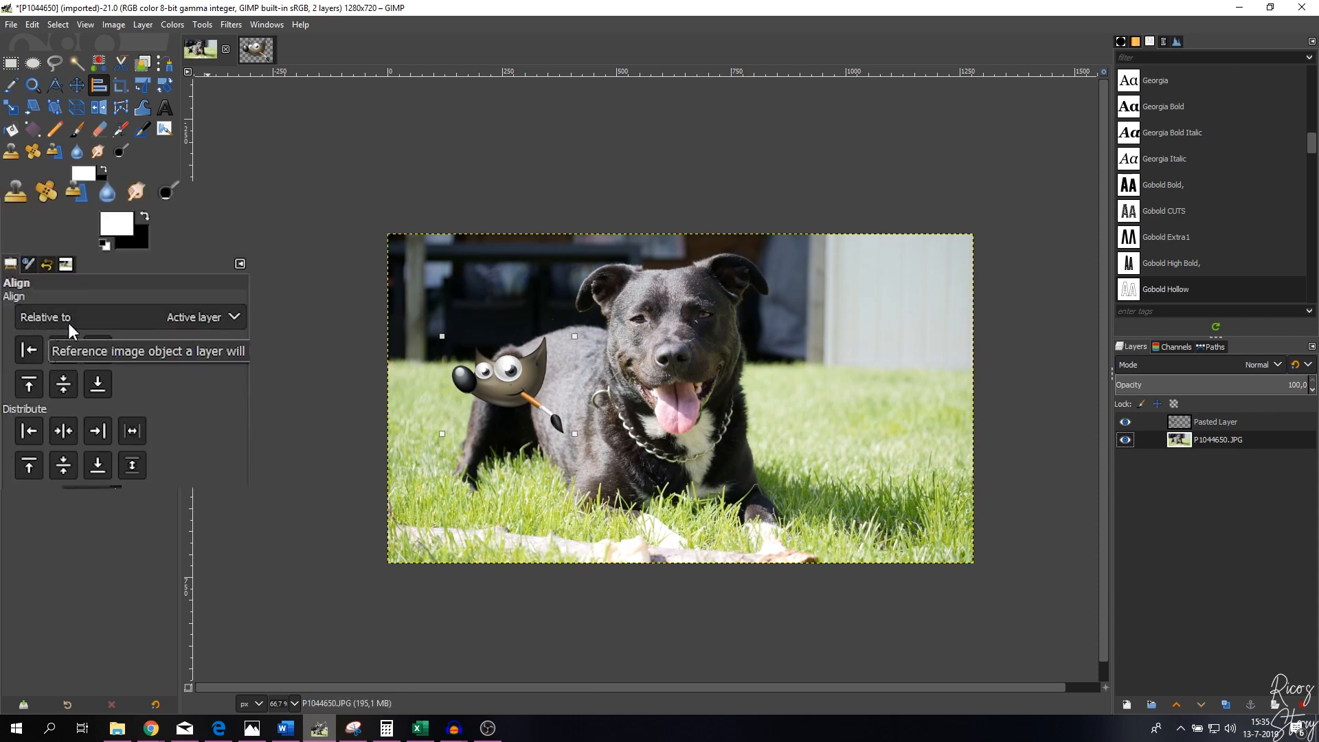
pyautogui.click(203, 316)
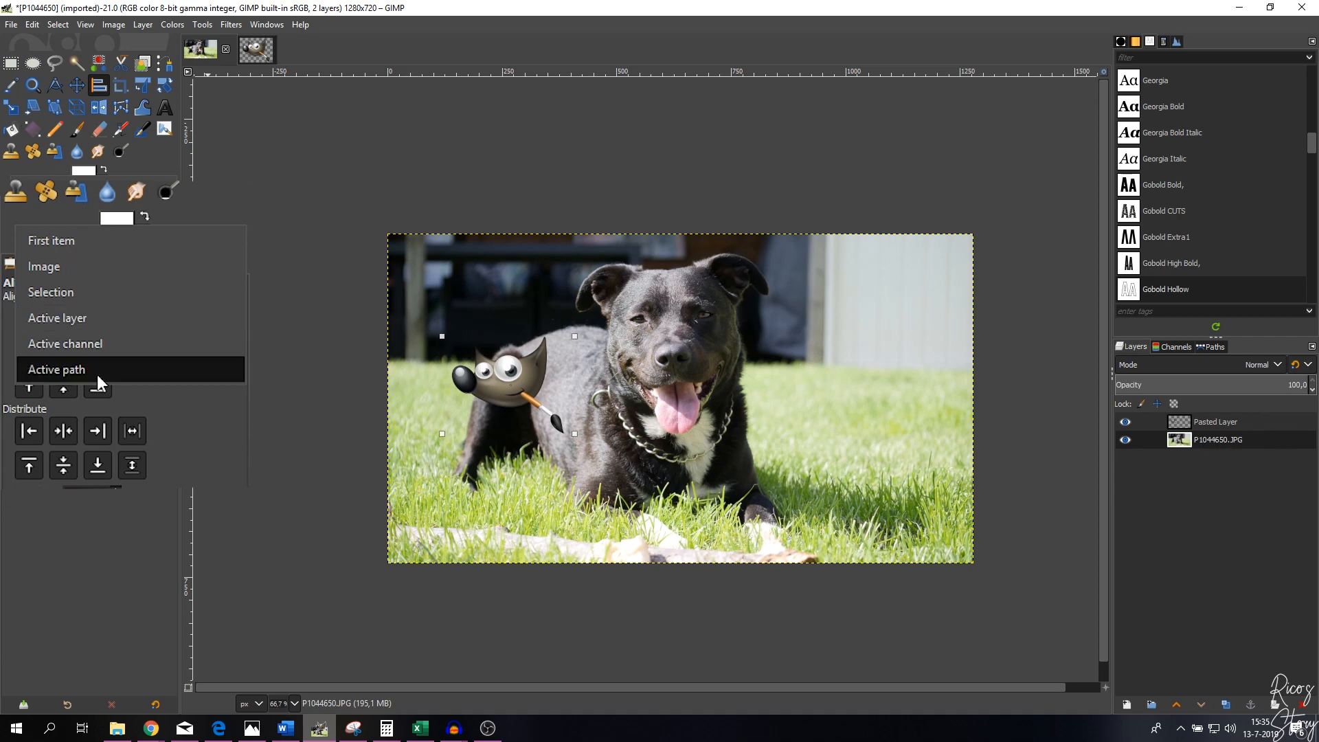
pyautogui.click(84, 320)
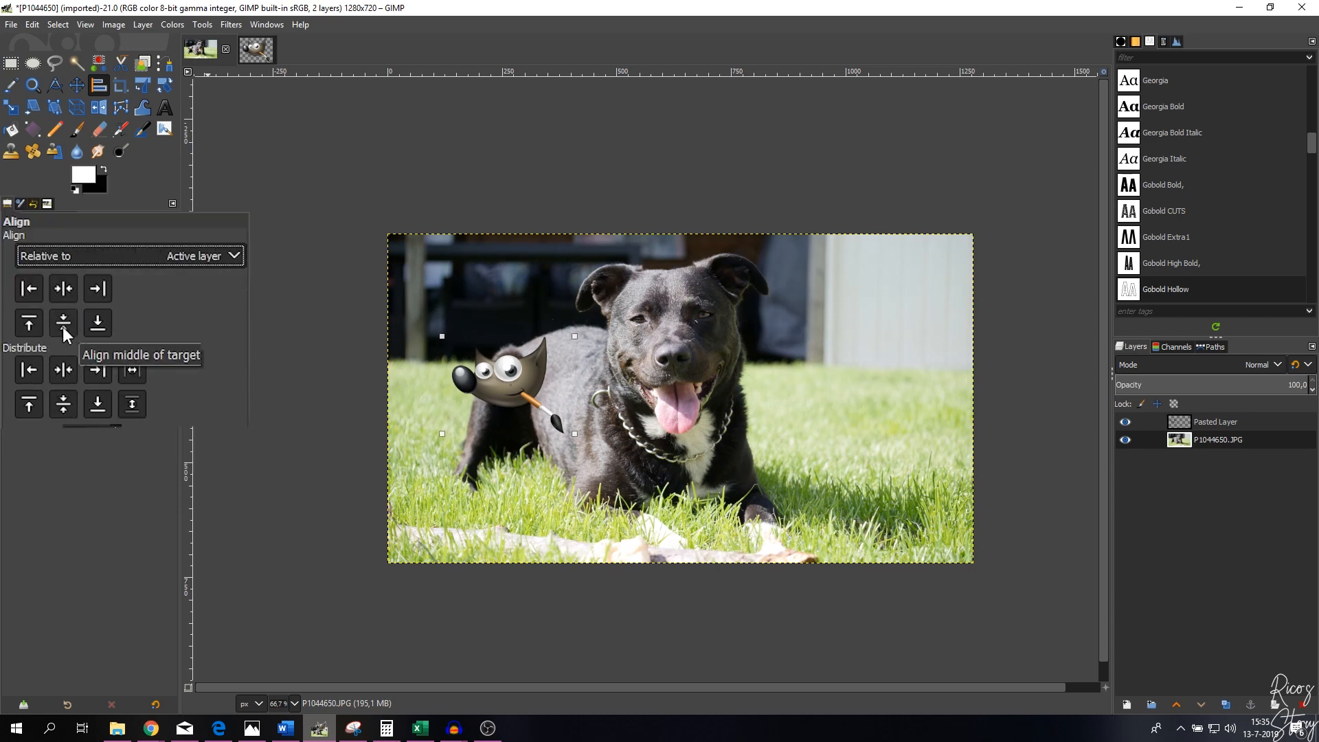
pyautogui.click(64, 327)
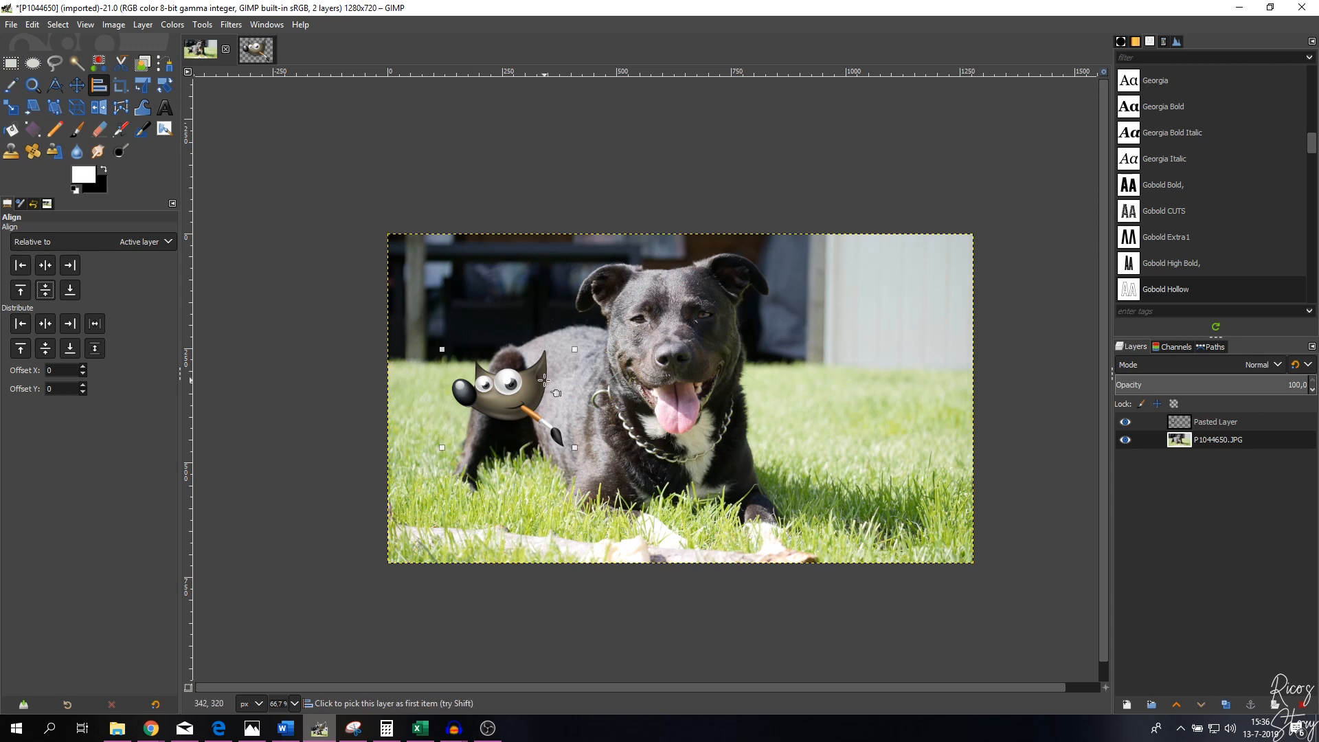
# Make the pasted mascot layer the active layer
pyautogui.click(1219, 426)
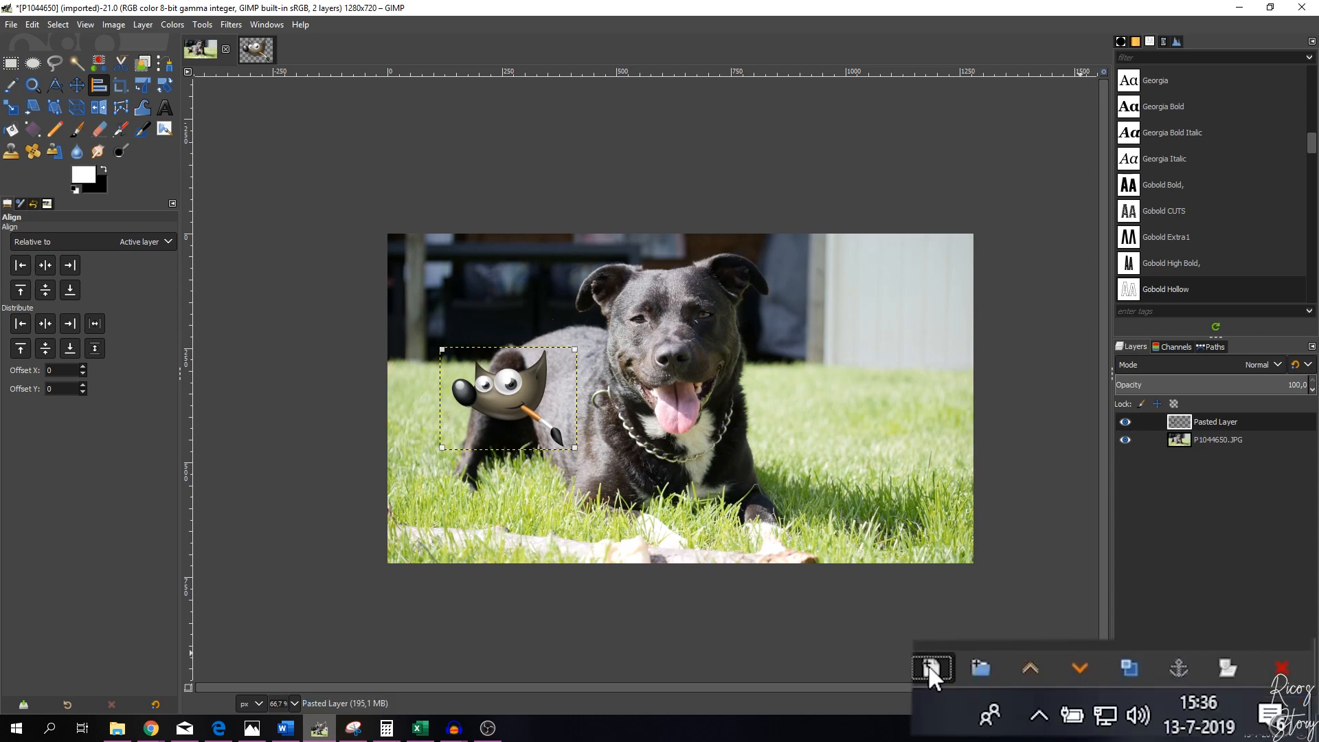
pyautogui.click(931, 668)
pyautogui.click(1213, 646)
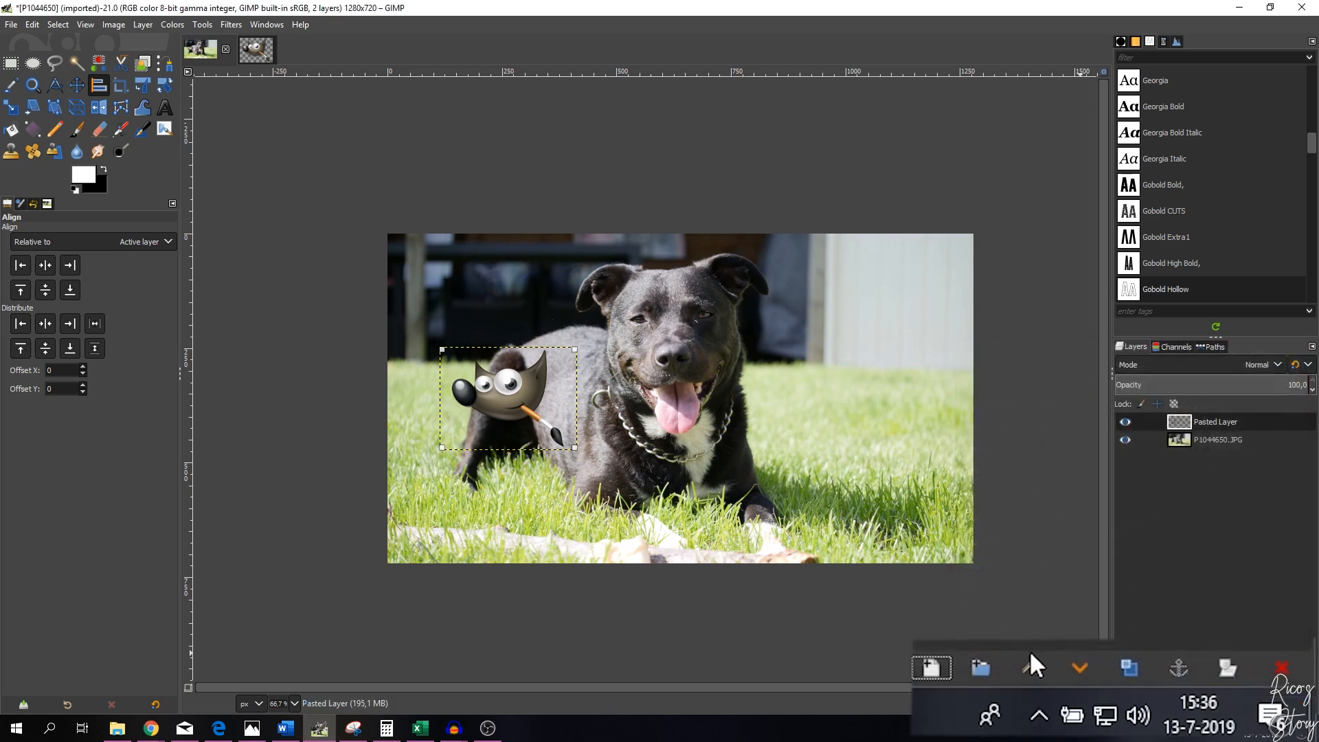
# Create a new 1280 x 720 px layer named Text, filled with transparency
pyautogui.click(931, 668)
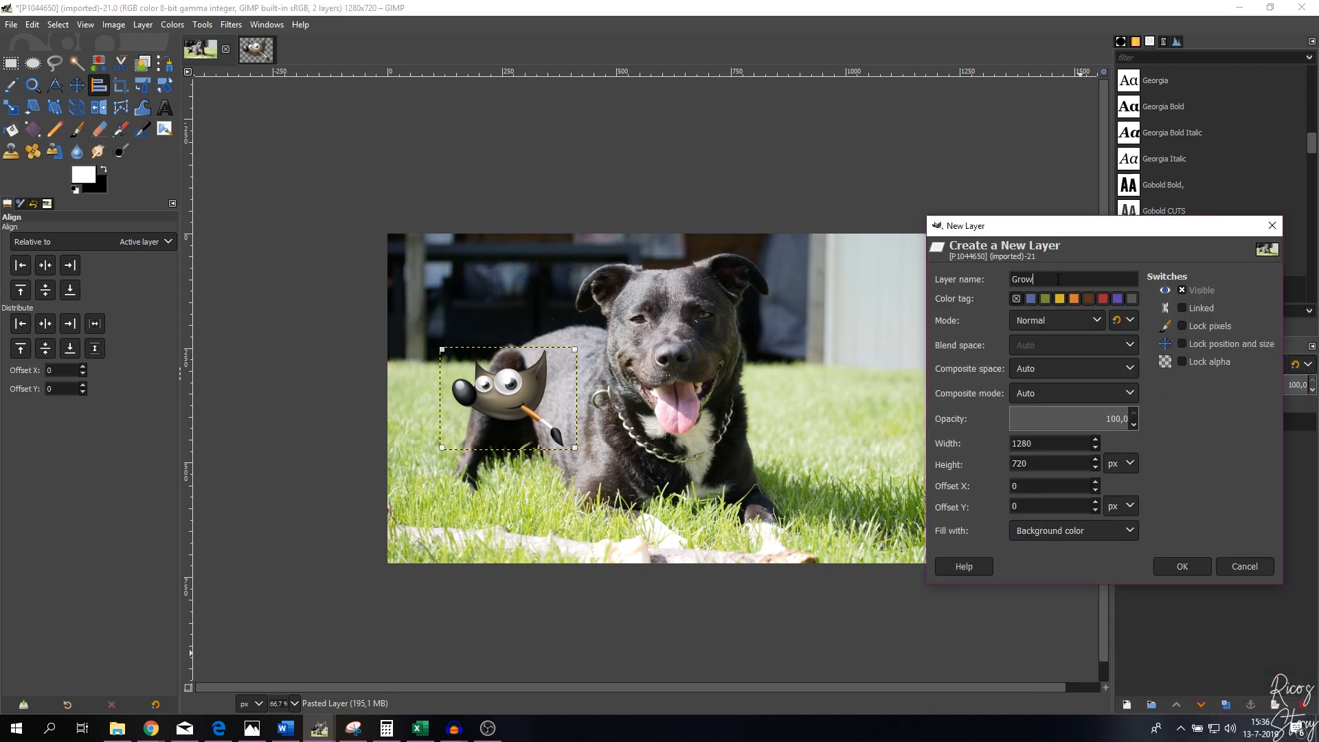
pyautogui.write('T')
pyautogui.click(1044, 530)
pyautogui.click(1047, 570)
pyautogui.click(1186, 565)
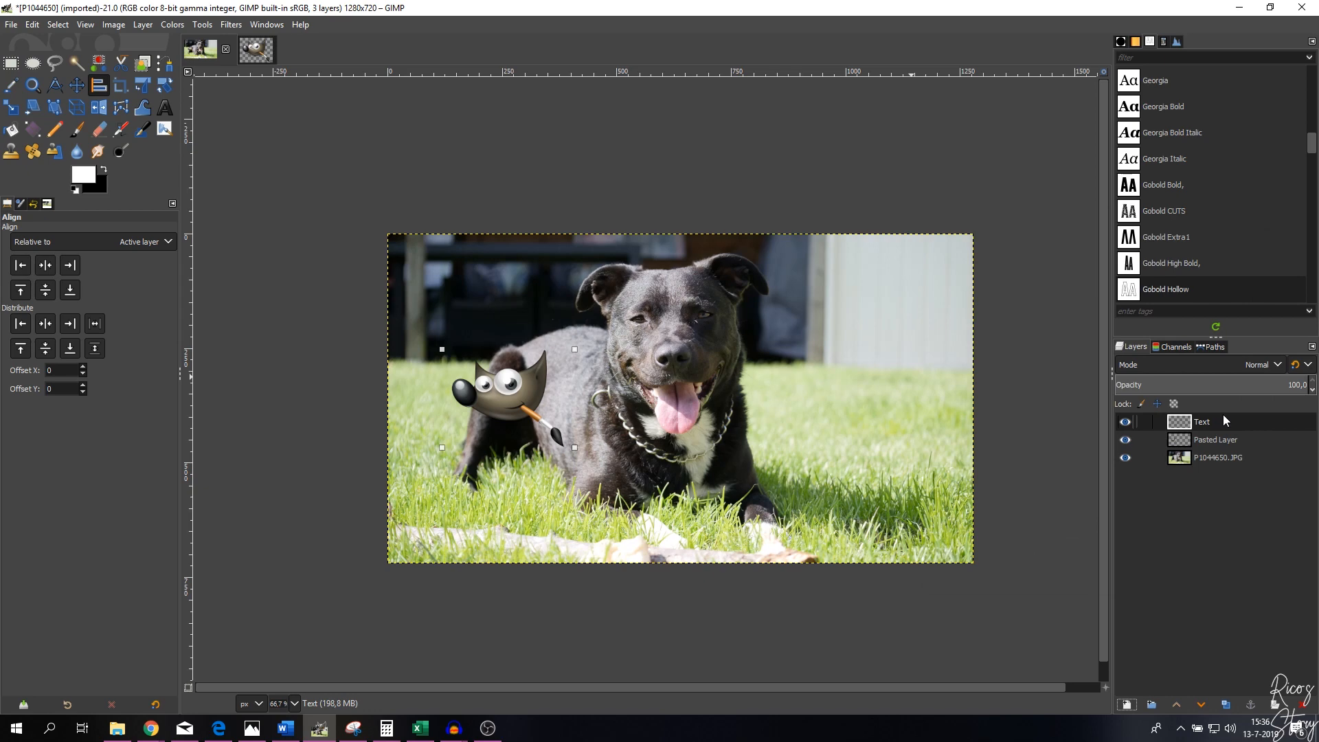
# Hide the pasted mascot and P1044650.JPG layers to inspect the Text layer alone, and show both again
pyautogui.click(1125, 440)
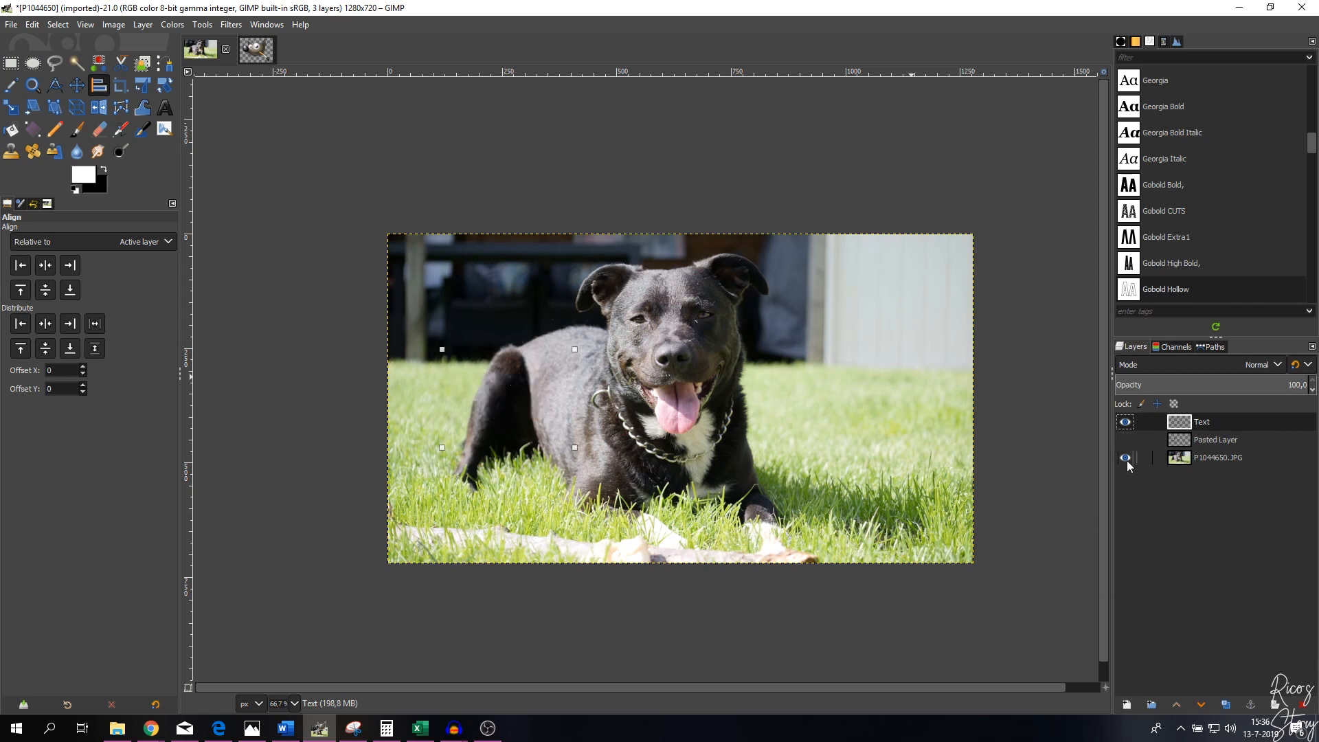
pyautogui.click(1126, 458)
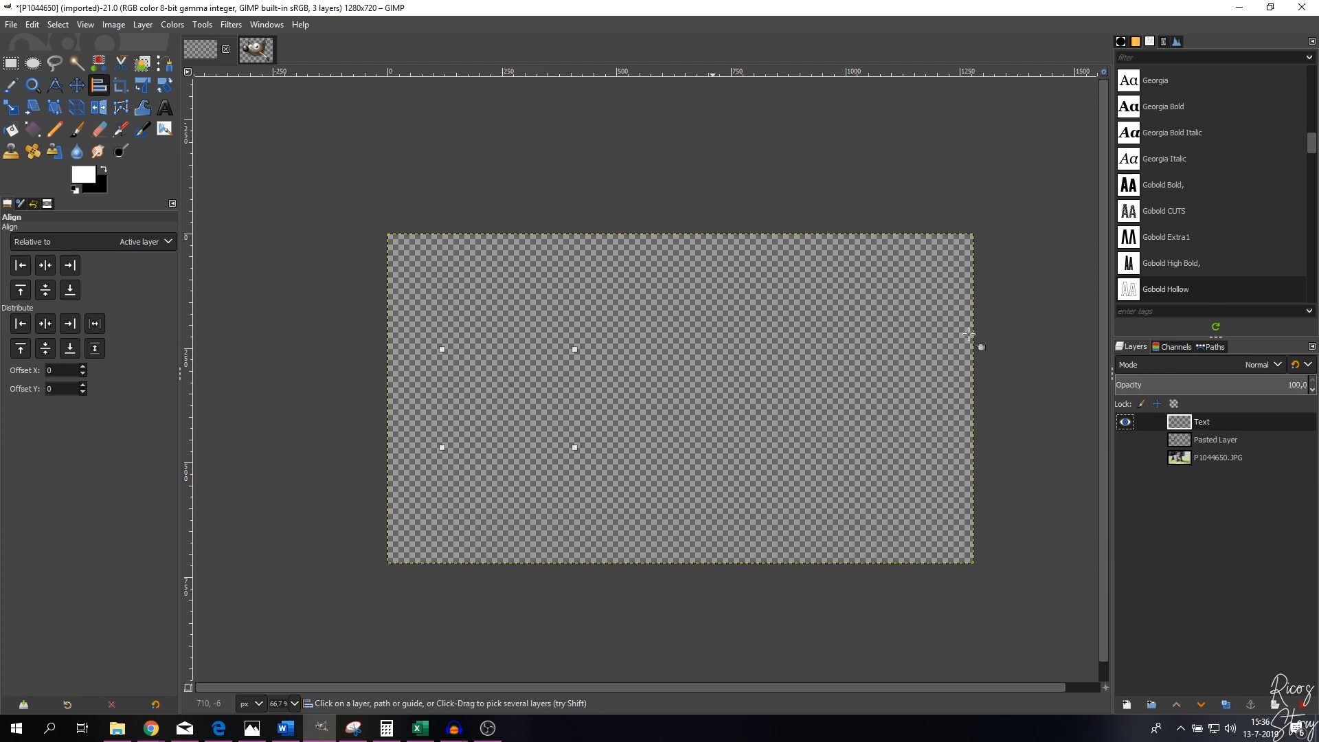
pyautogui.click(1125, 440)
pyautogui.click(1125, 457)
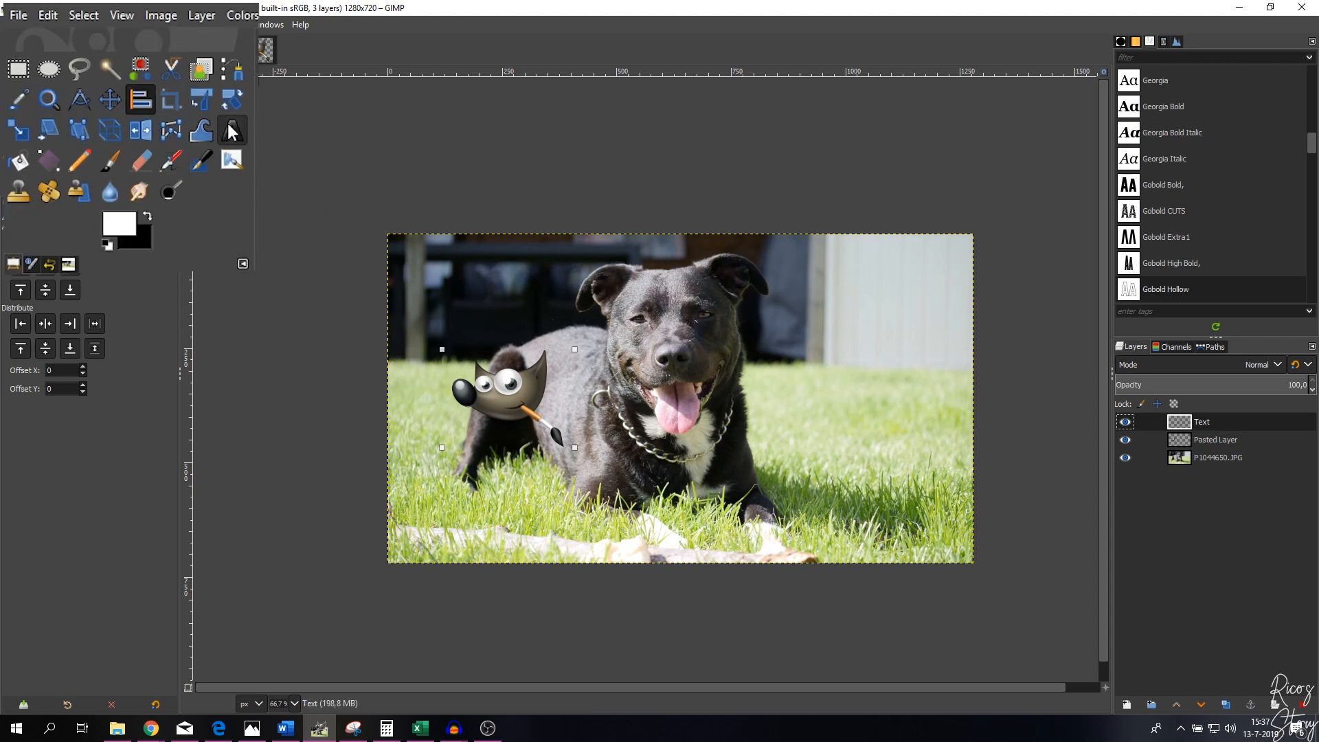
# Activate the Text tool with the Gobold Hollow font and set its size to 150 px
pyautogui.click(229, 130)
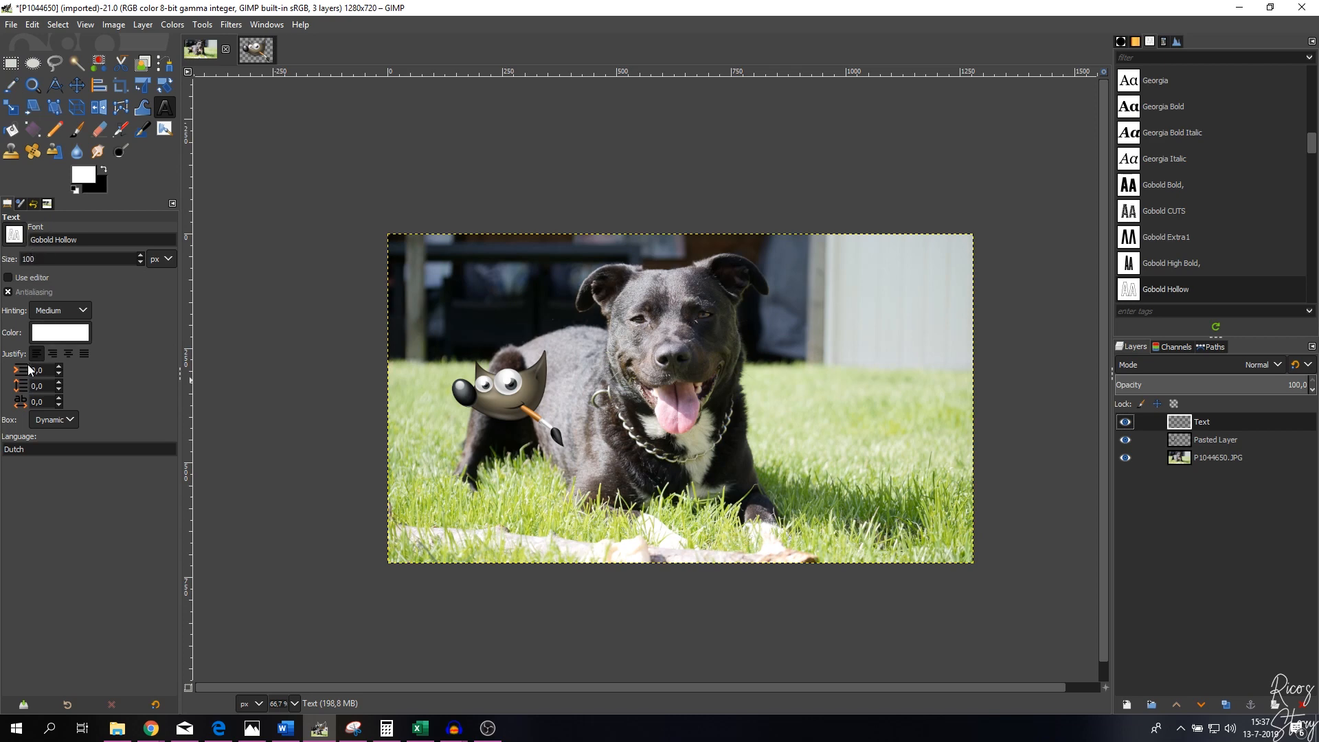
pyautogui.click(13, 235)
pyautogui.scroll(4, 39, 330)
pyautogui.scroll(3, 39, 329)
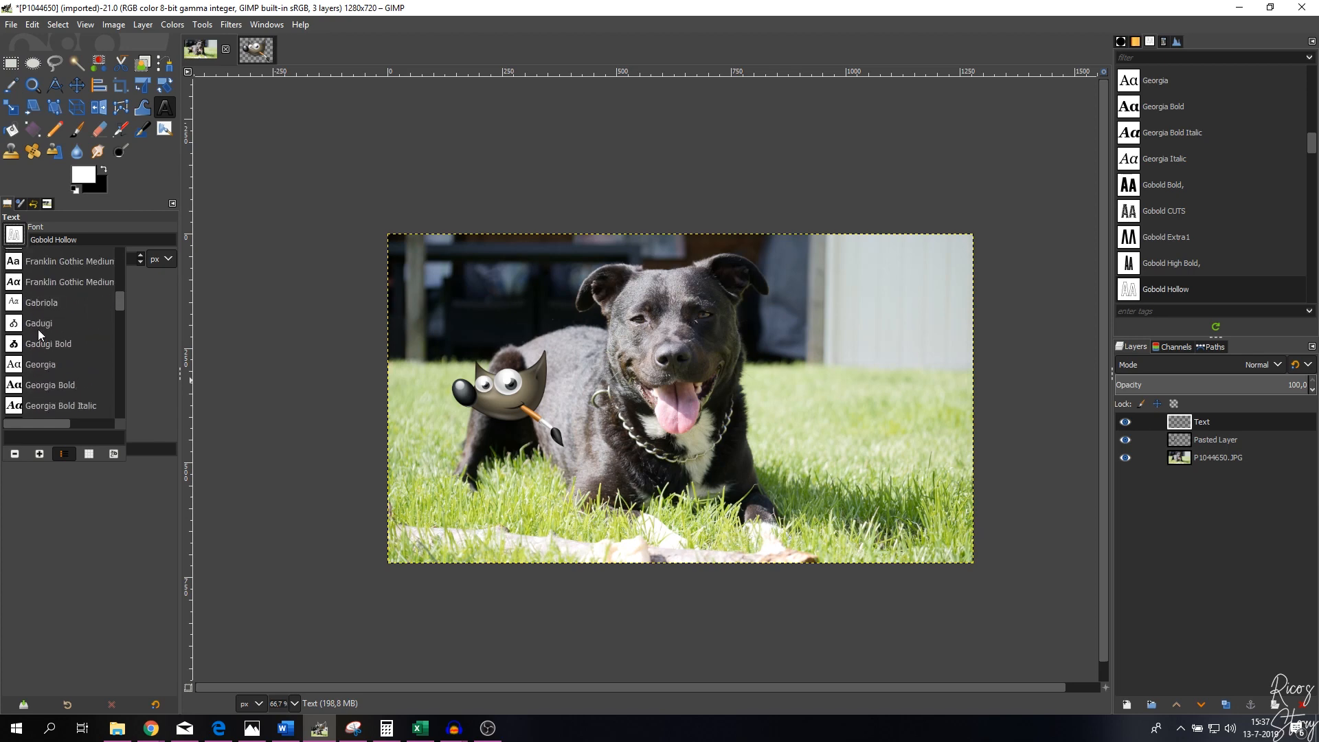
pyautogui.click(13, 235)
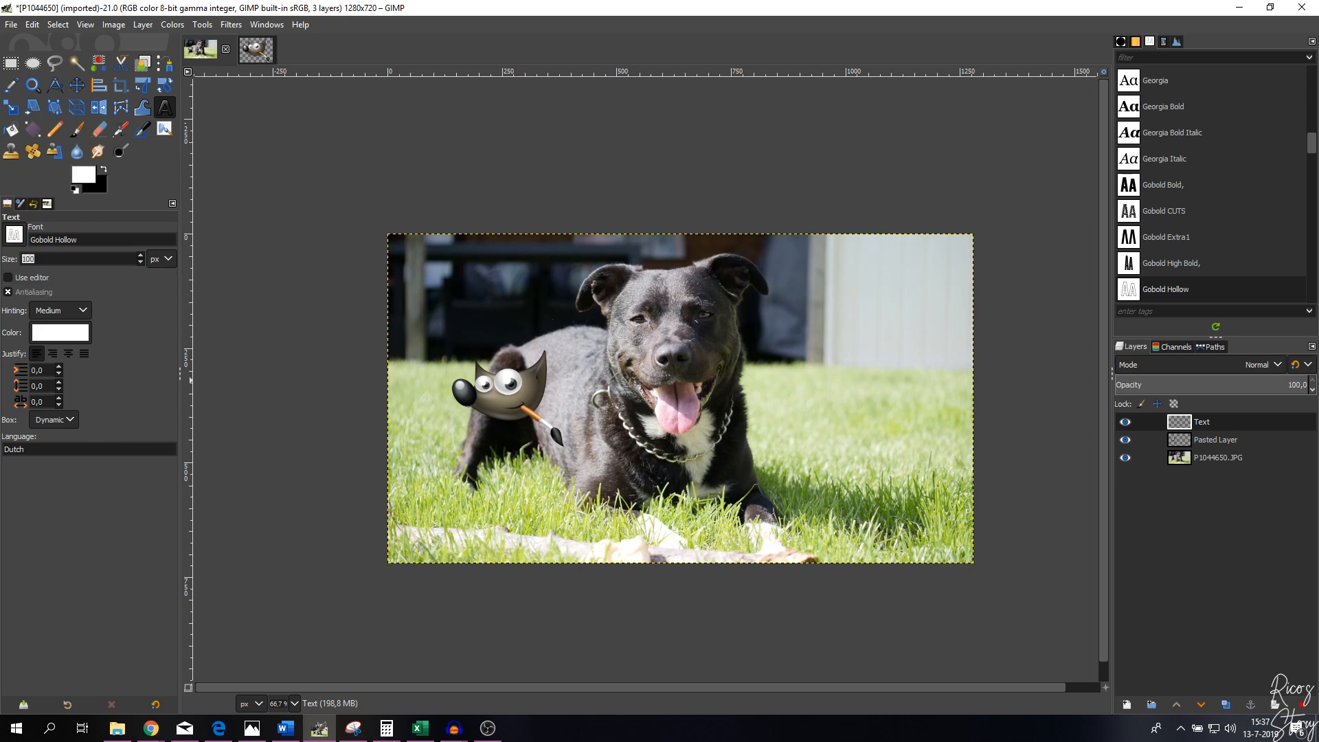
pyautogui.write('1')
# Choose white (ffffff) as the text color for the Text tool
pyautogui.click(70, 340)
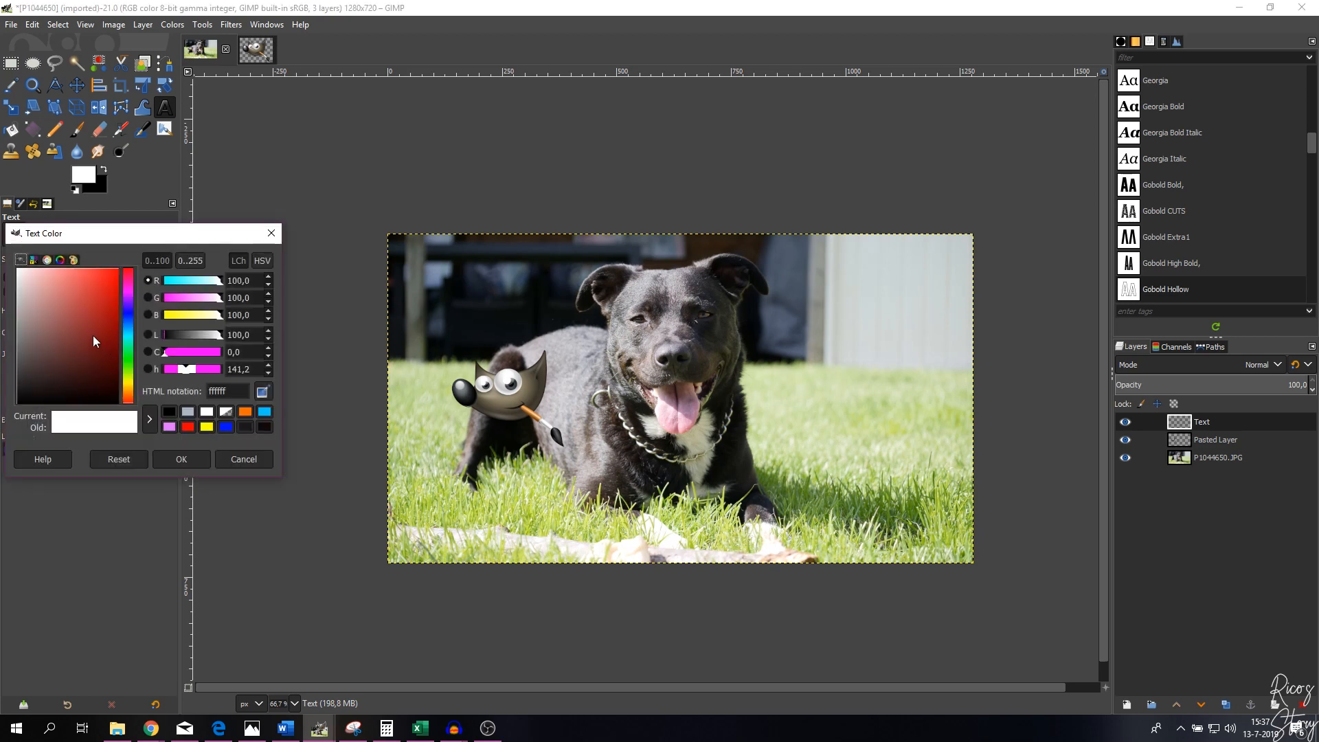
pyautogui.moveTo(131, 283)
pyautogui.mouseDown()
pyautogui.moveTo(133, 383)
pyautogui.moveTo(130, 300)
pyautogui.mouseUp()
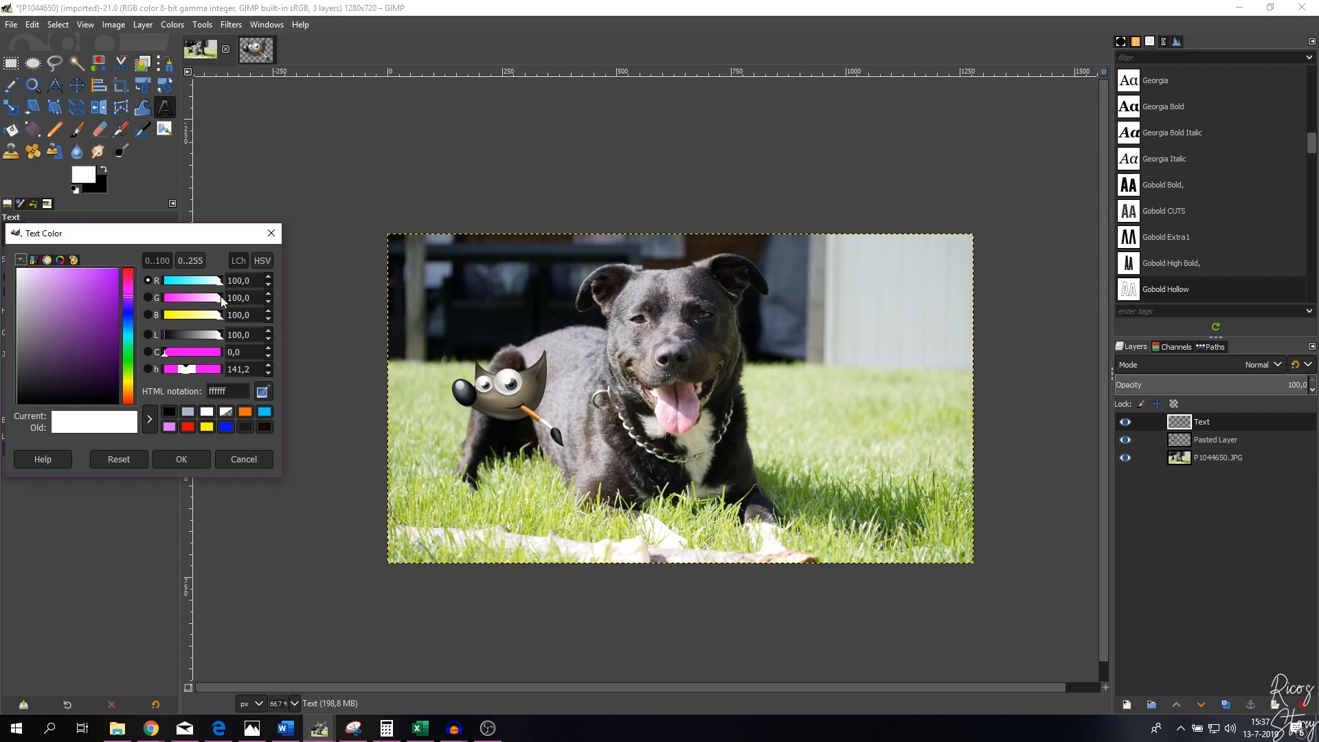
pyautogui.moveTo(220, 298)
pyautogui.mouseDown()
pyautogui.moveTo(187, 303)
pyautogui.moveTo(222, 304)
pyautogui.mouseUp()
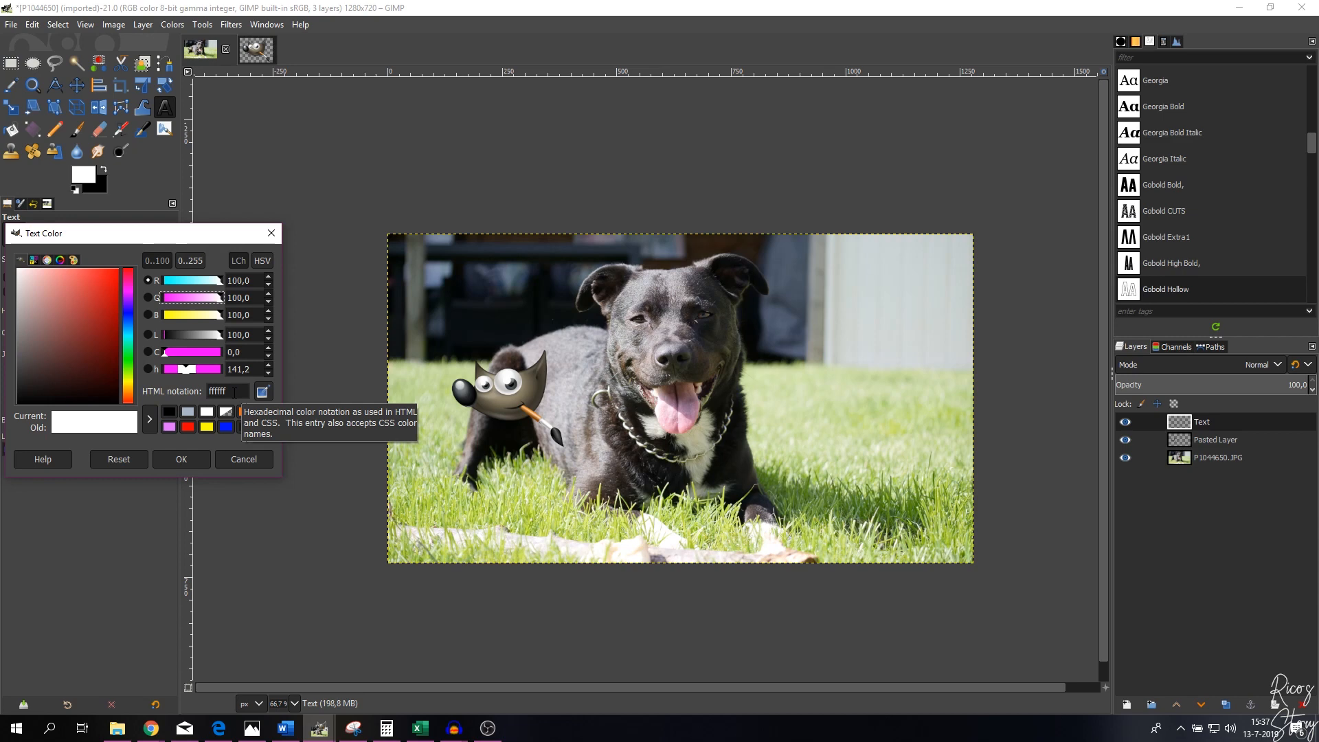
pyautogui.click(235, 393)
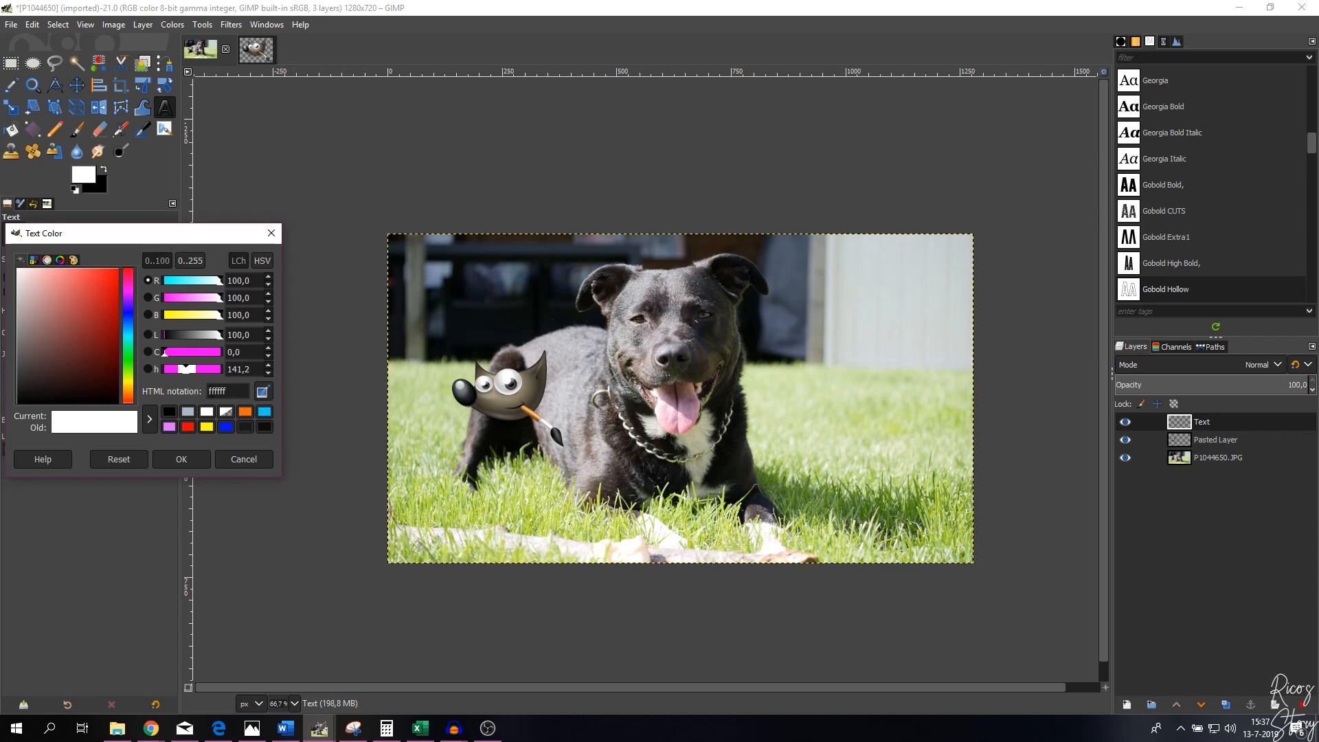
pyautogui.click(169, 413)
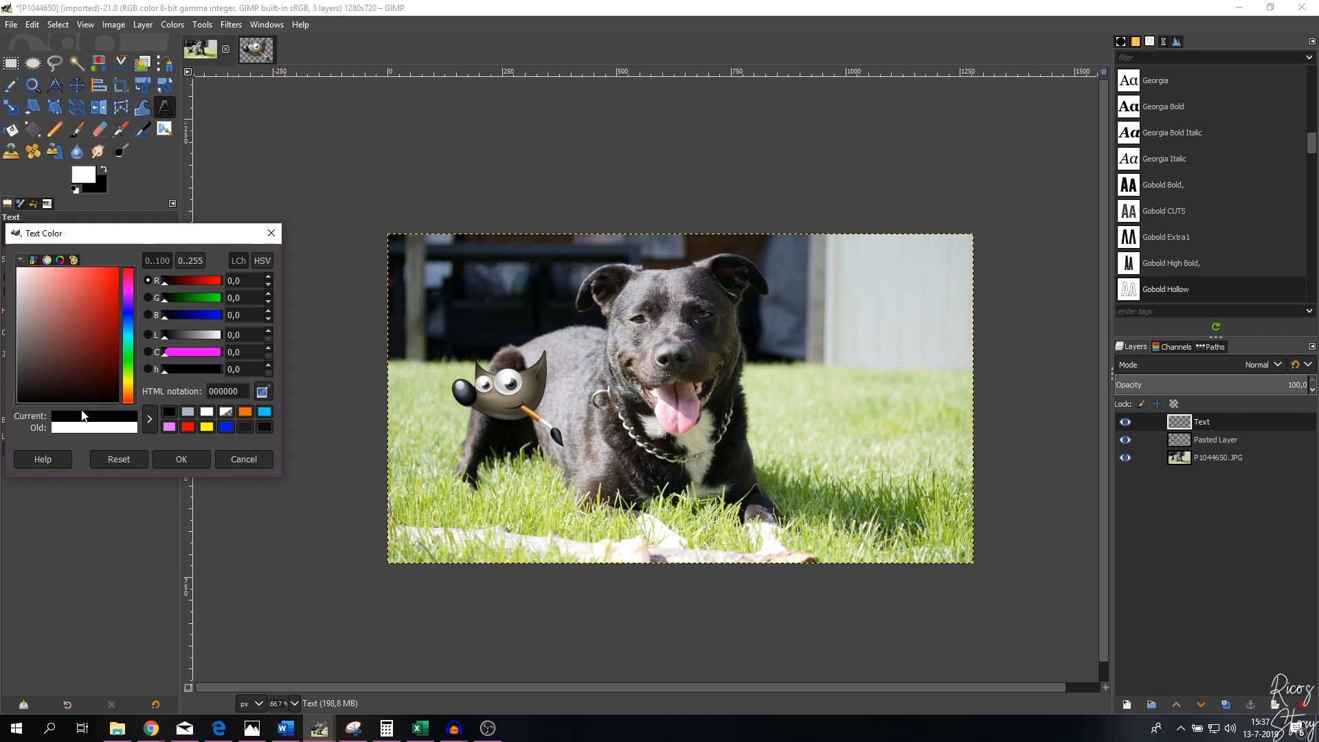
pyautogui.click(207, 412)
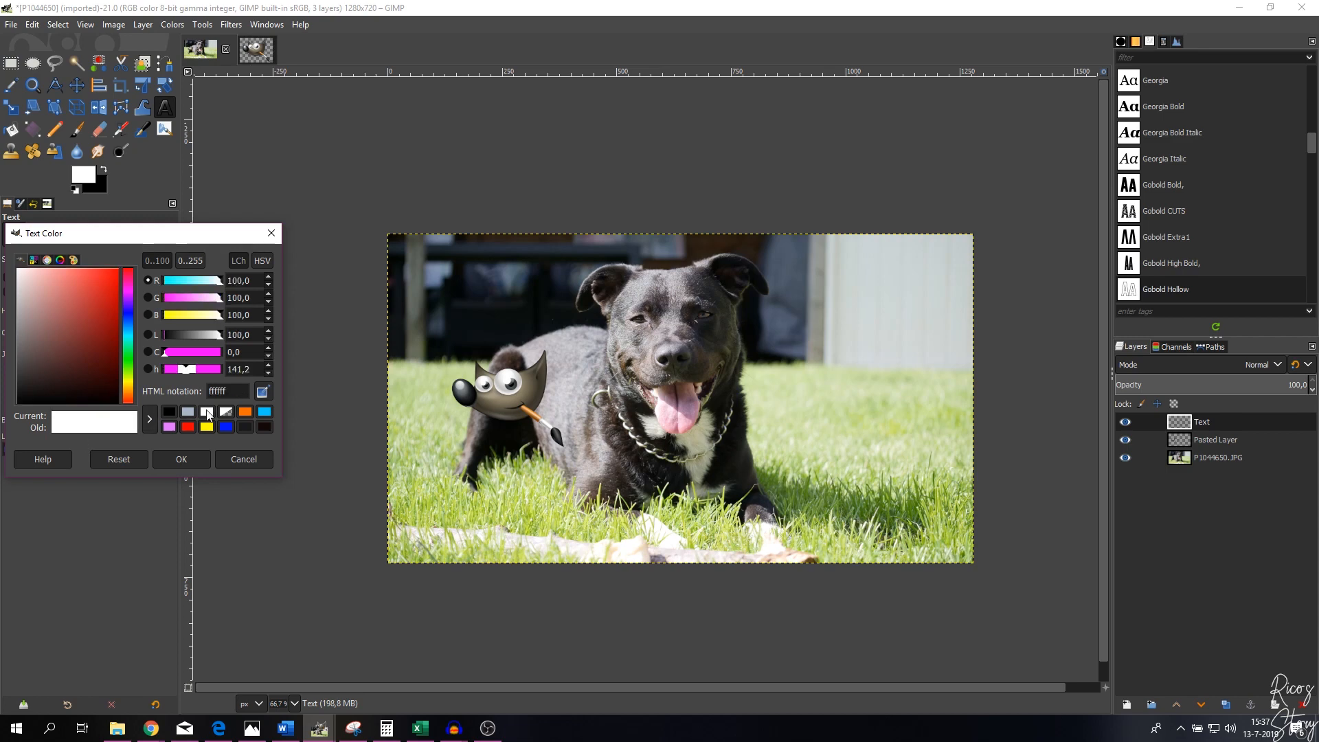
pyautogui.click(187, 461)
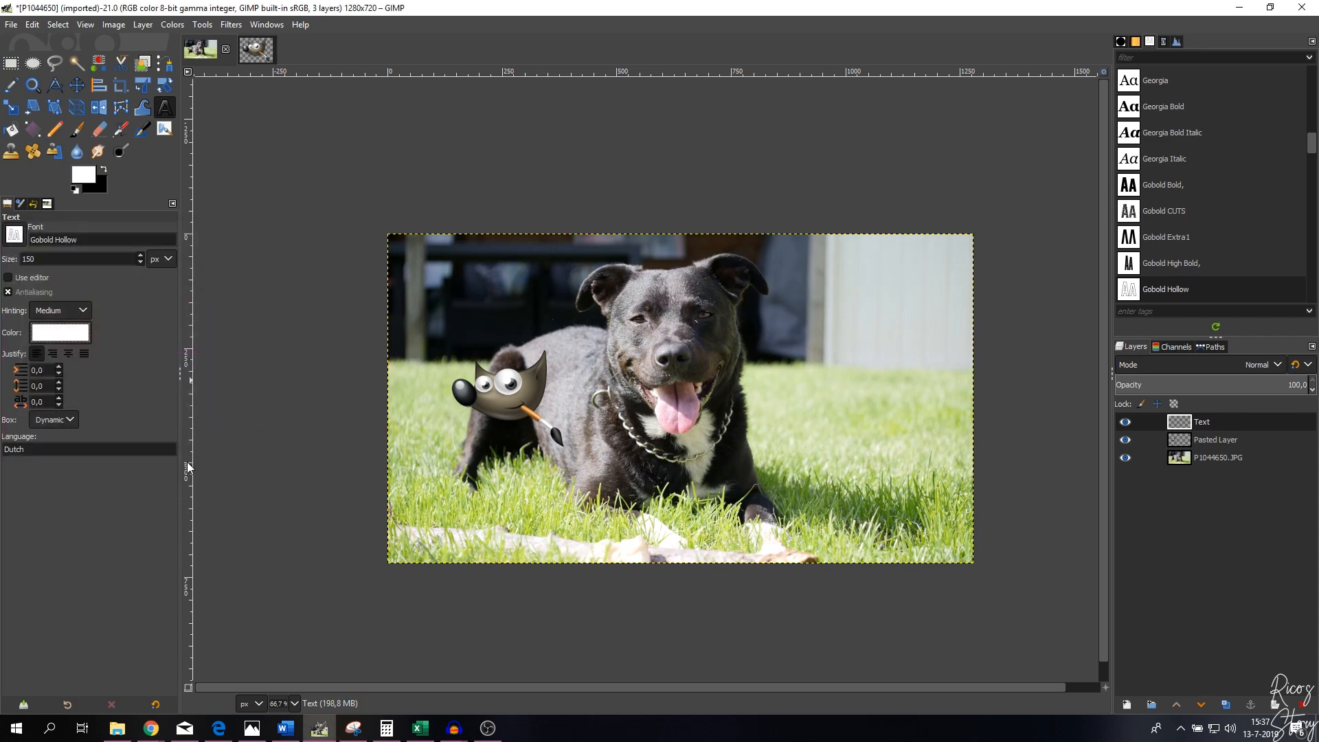
# Add the text GIMP over the dog's muzzle and change its font to Gobold Bold
pyautogui.click(652, 343)
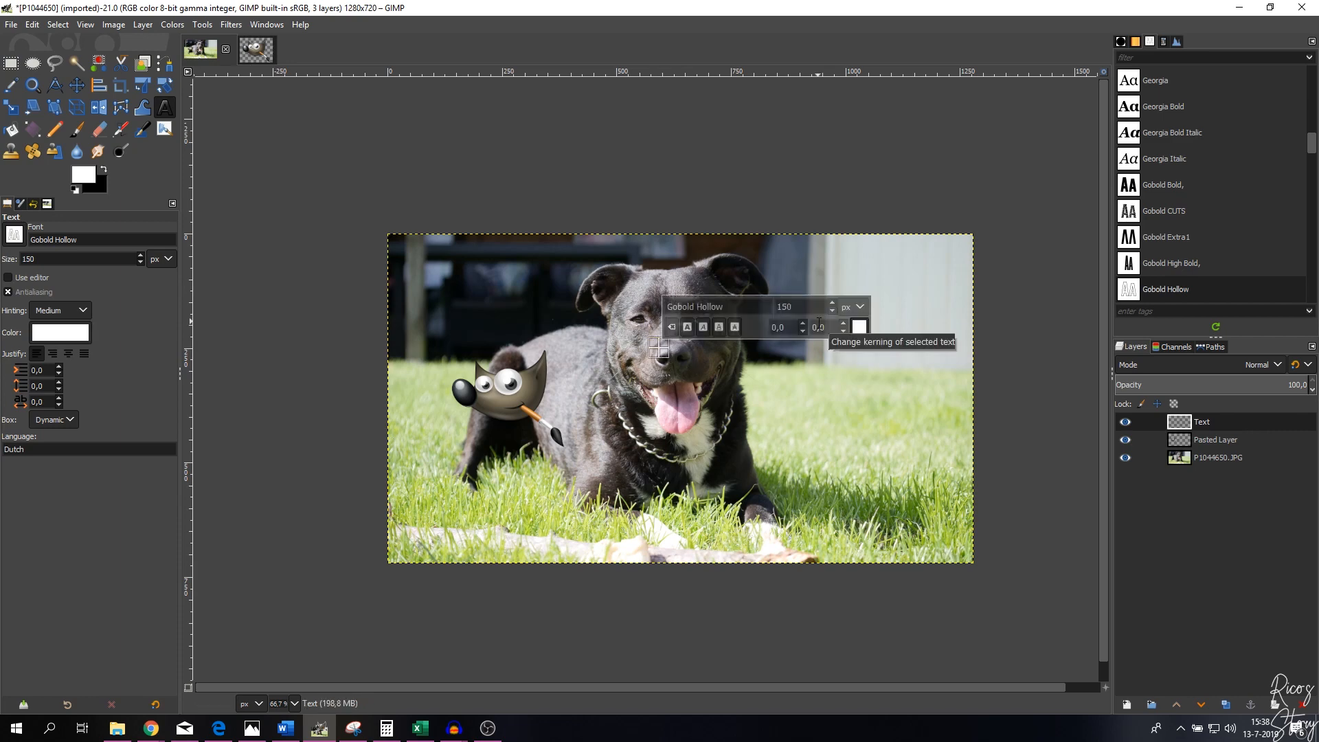
pyautogui.write('GIMP')
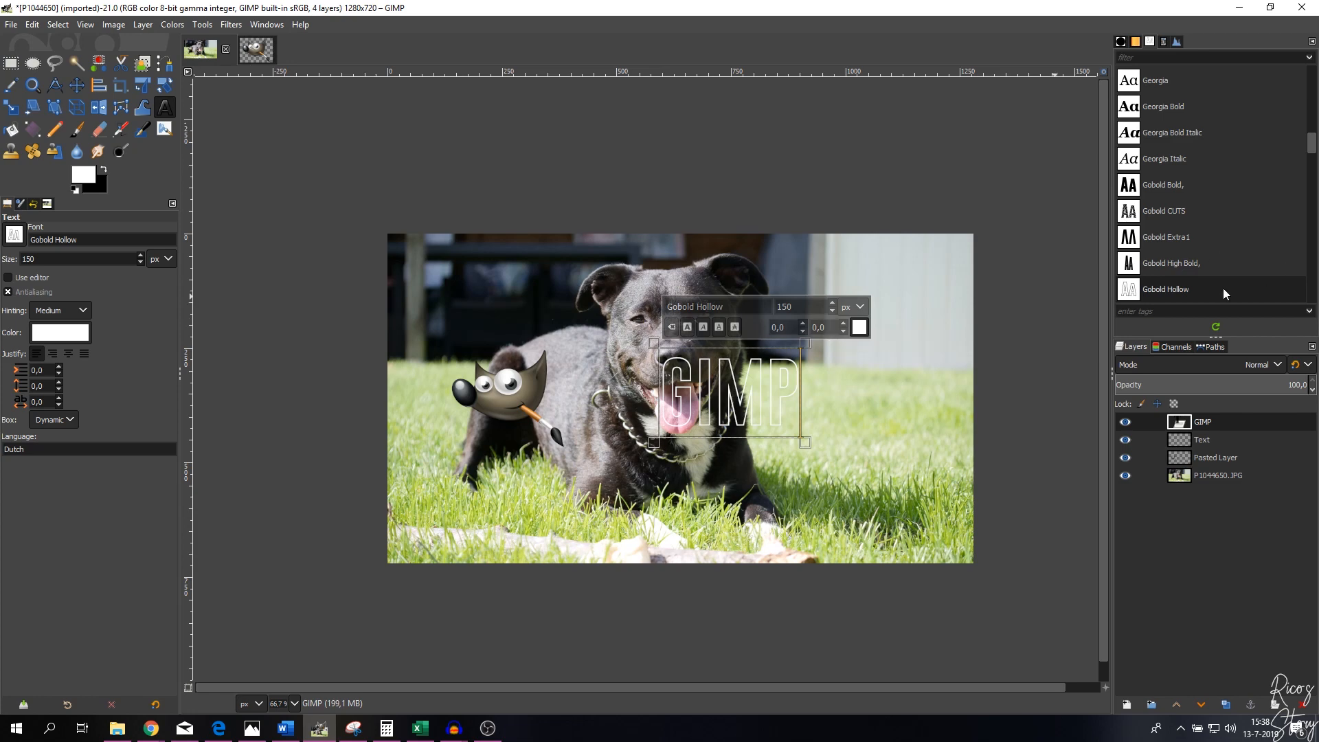
pyautogui.hotkey('ctrl', 'a')
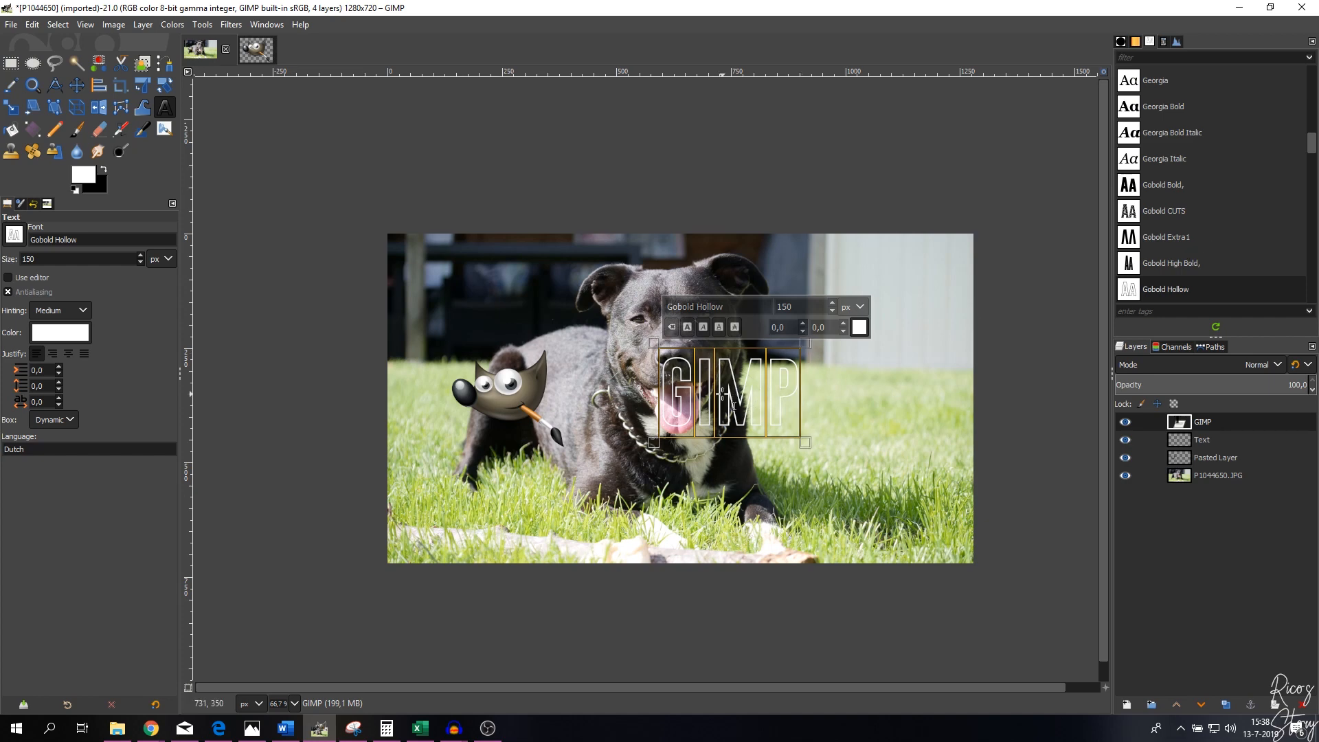
pyautogui.click(765, 405)
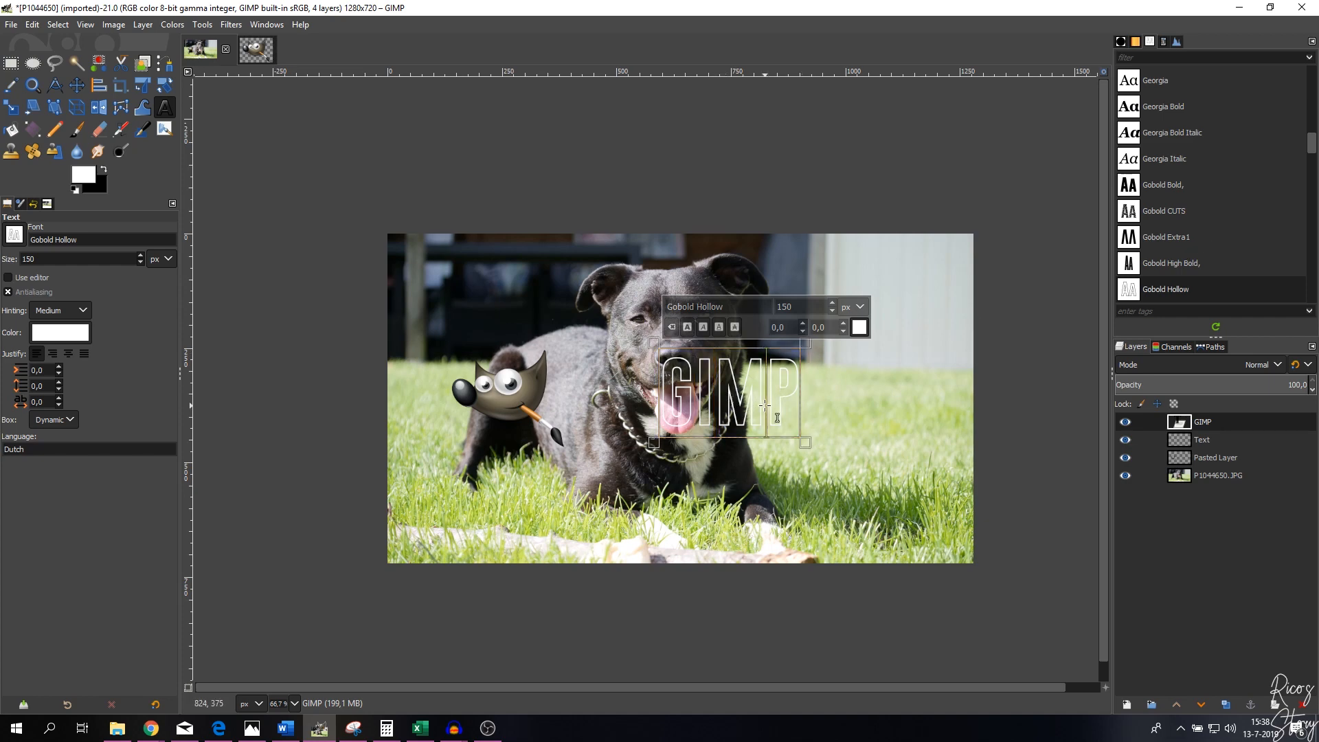
pyautogui.hotkey('ctrl', 'a')
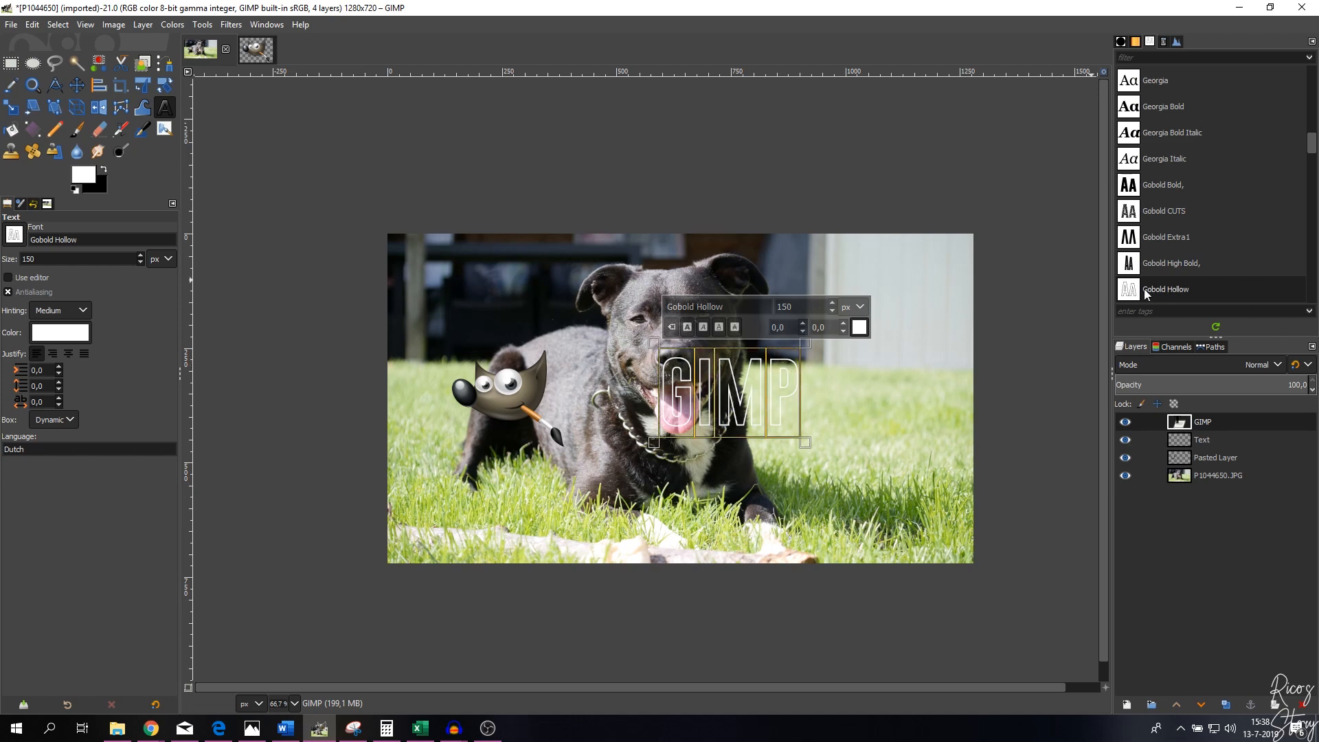
pyautogui.click(1167, 185)
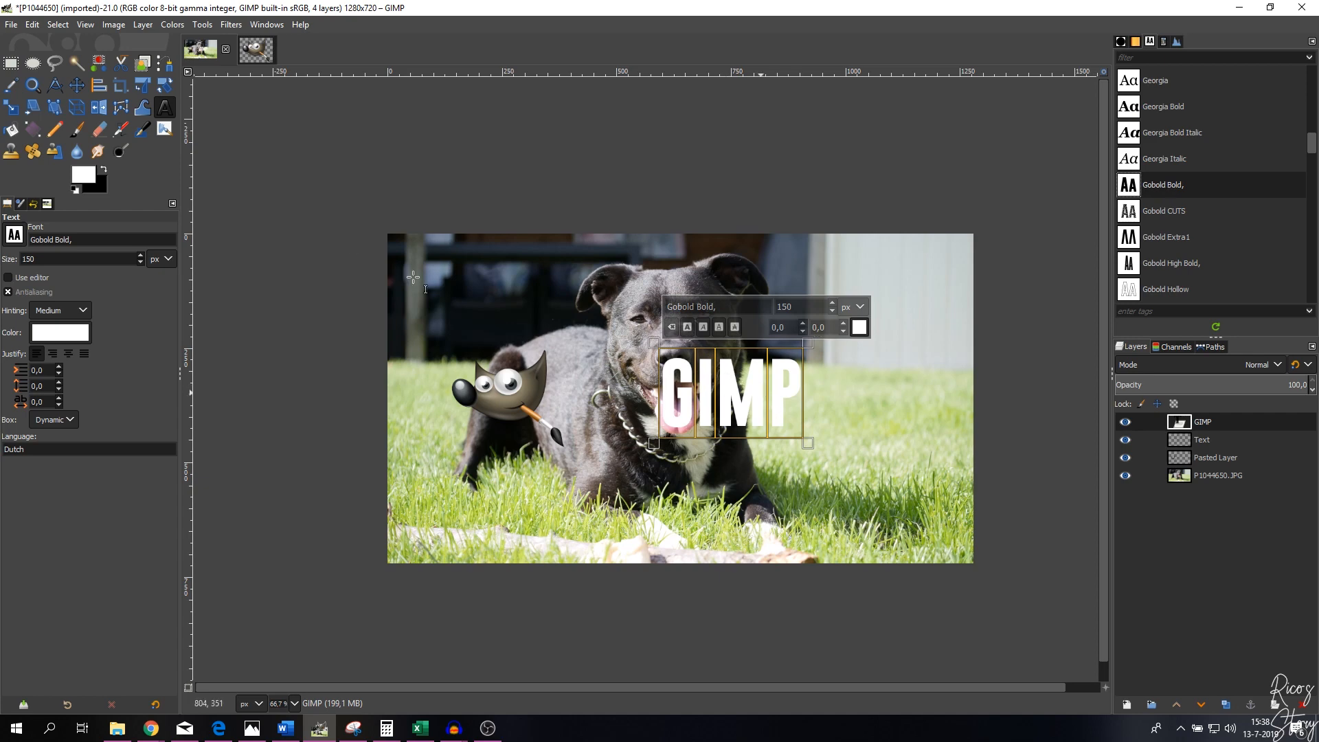
pyautogui.press('Escape')
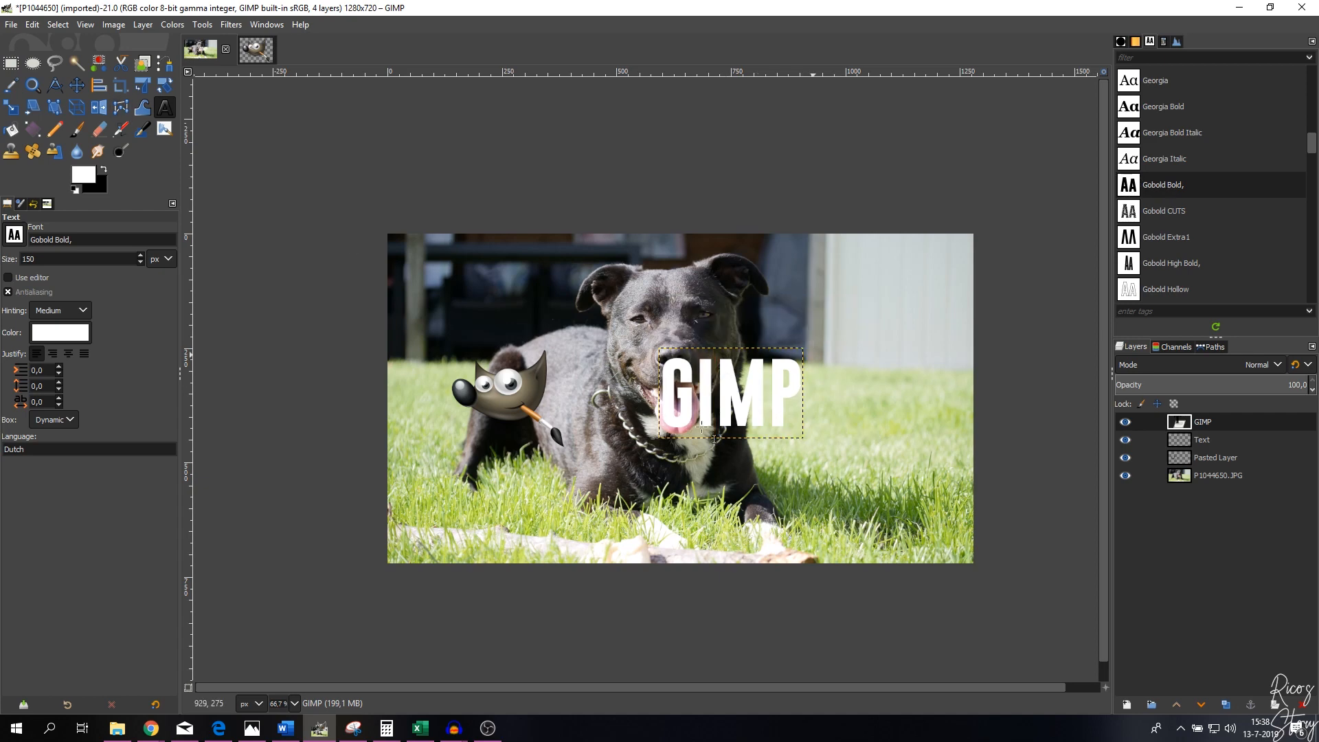
# Move the GIMP text to the right of the dog and align it to the vertical middle of the P1044650.JPG layer
pyautogui.press('m')
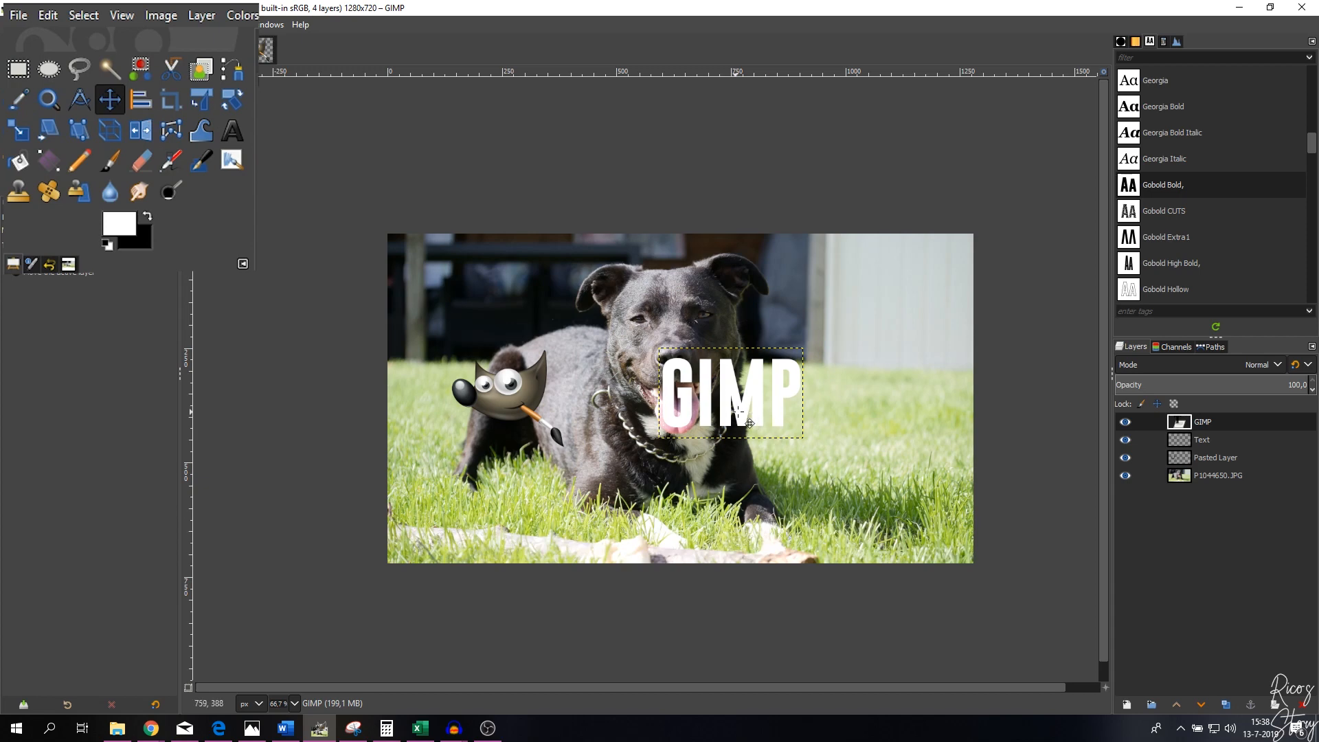
pyautogui.moveTo(748, 410); pyautogui.dragTo(838, 404)
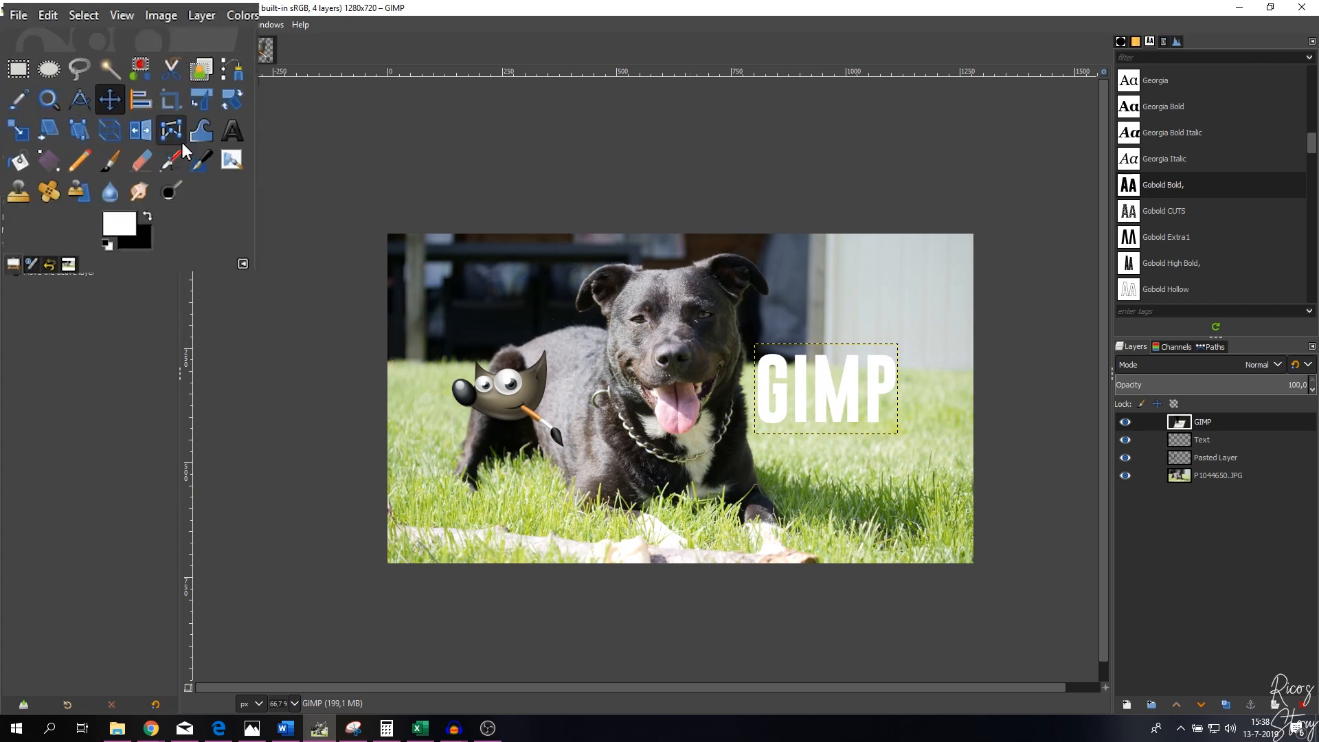
pyautogui.click(143, 103)
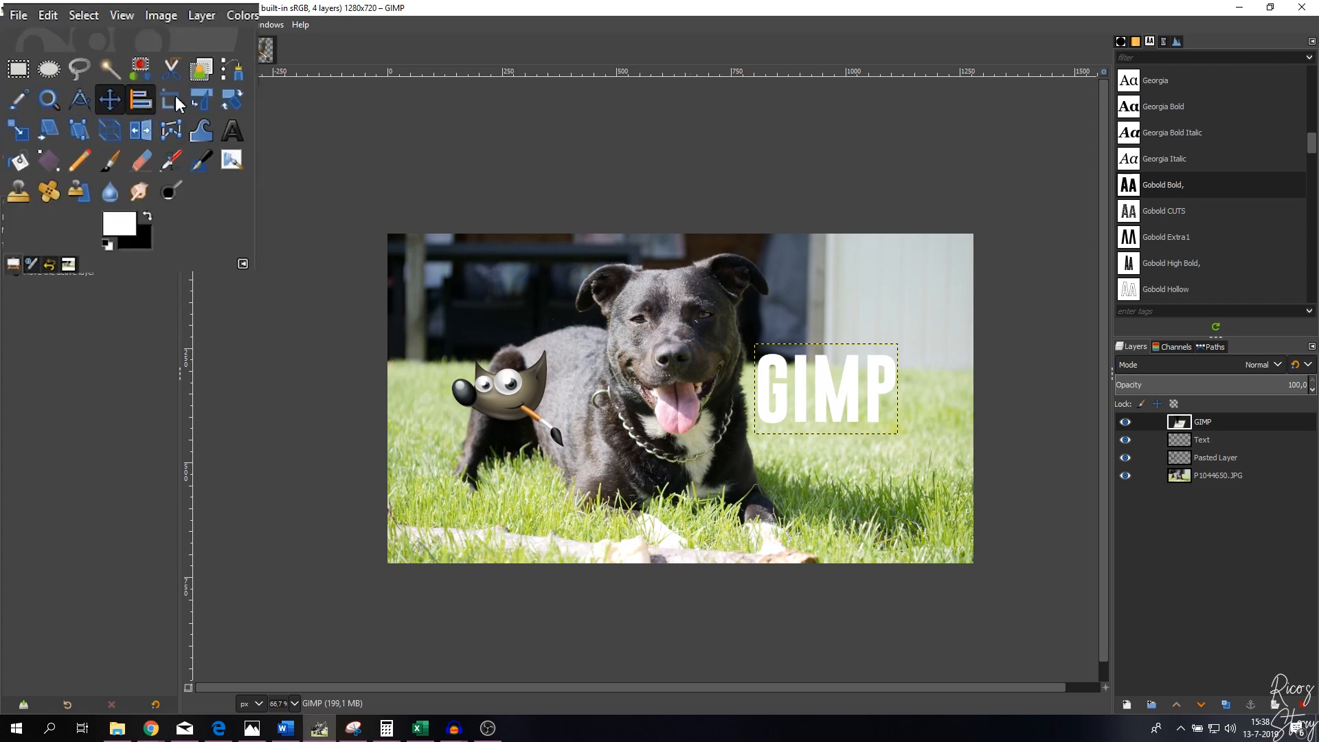
pyautogui.click(822, 391)
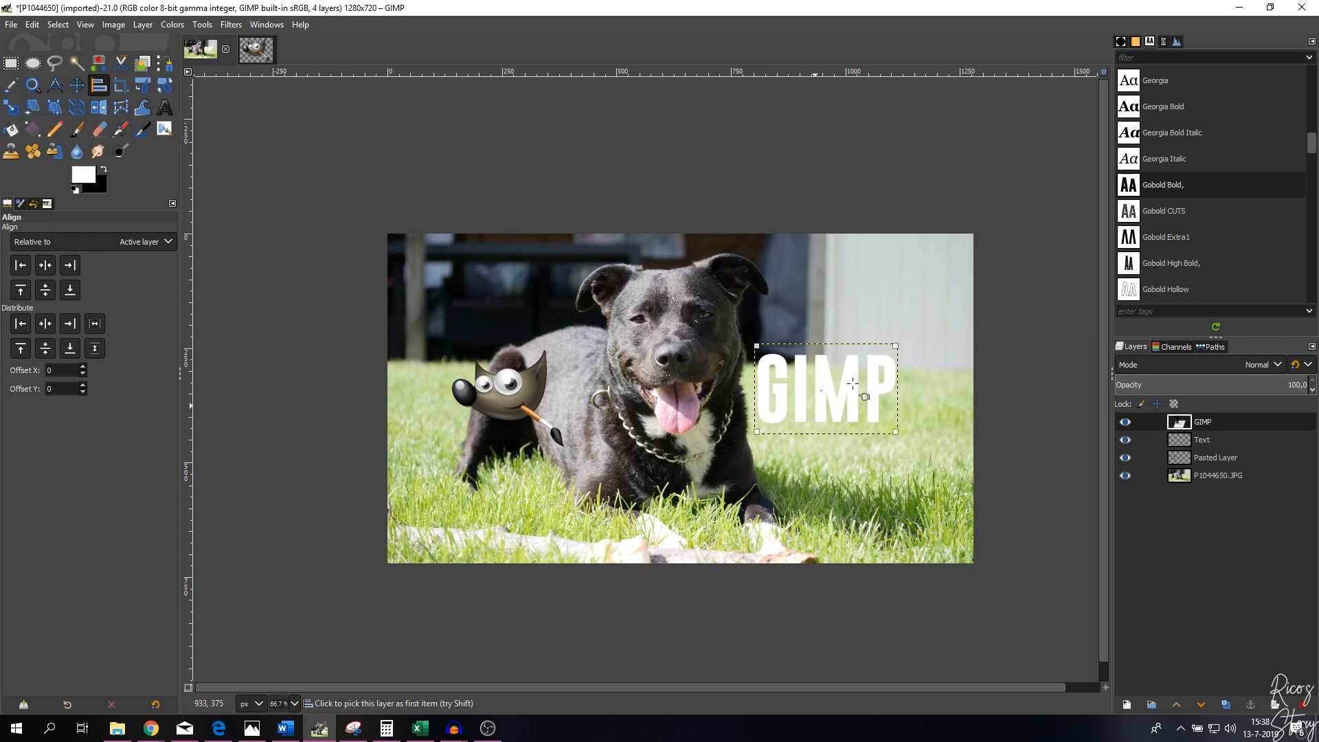
pyautogui.click(1229, 478)
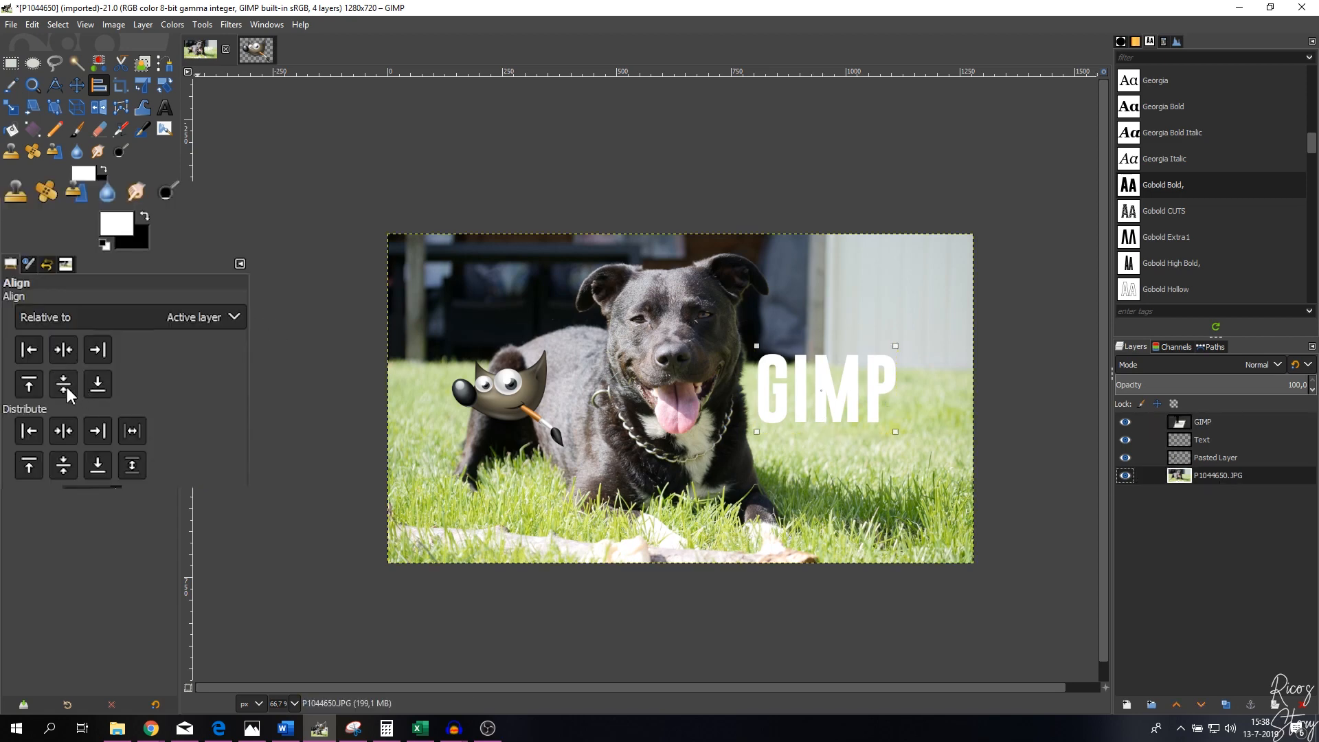
pyautogui.click(68, 386)
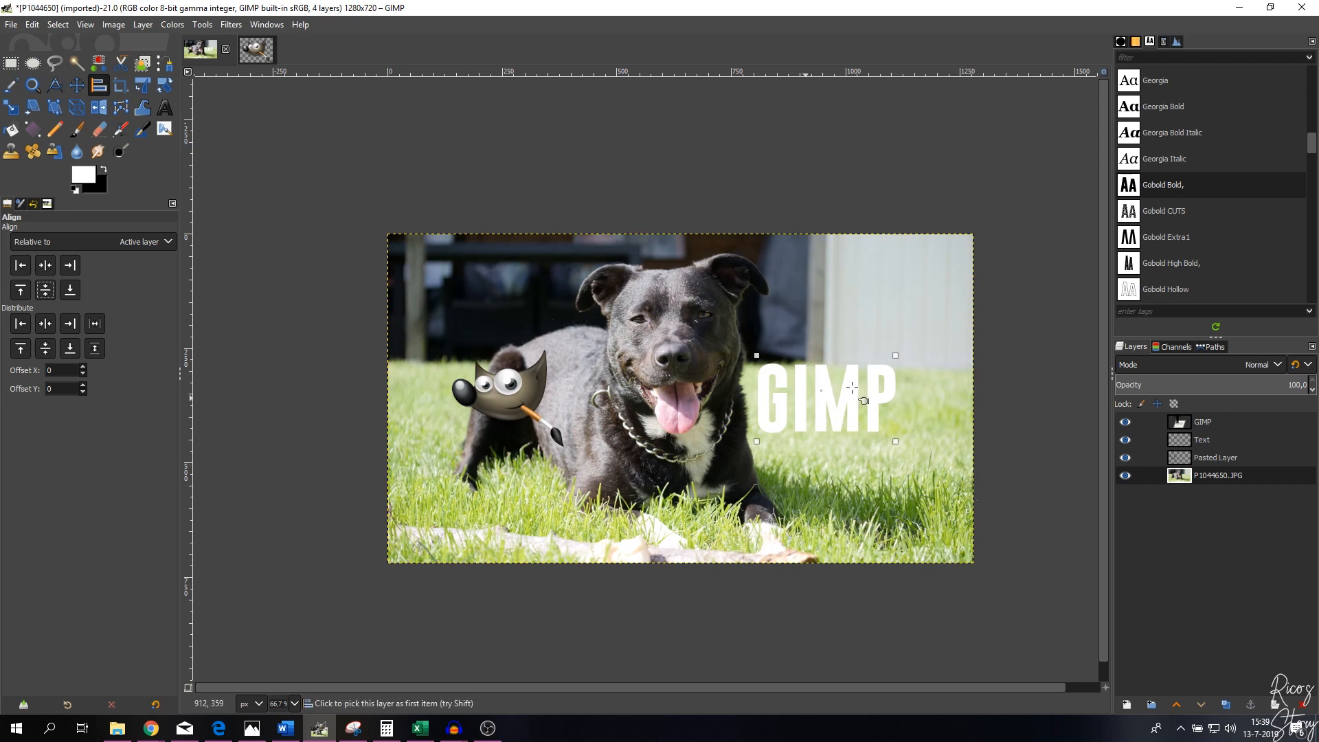
# Duplicate the GIMP text layer and change the copy's text color to black (000000)
pyautogui.click(1205, 422)
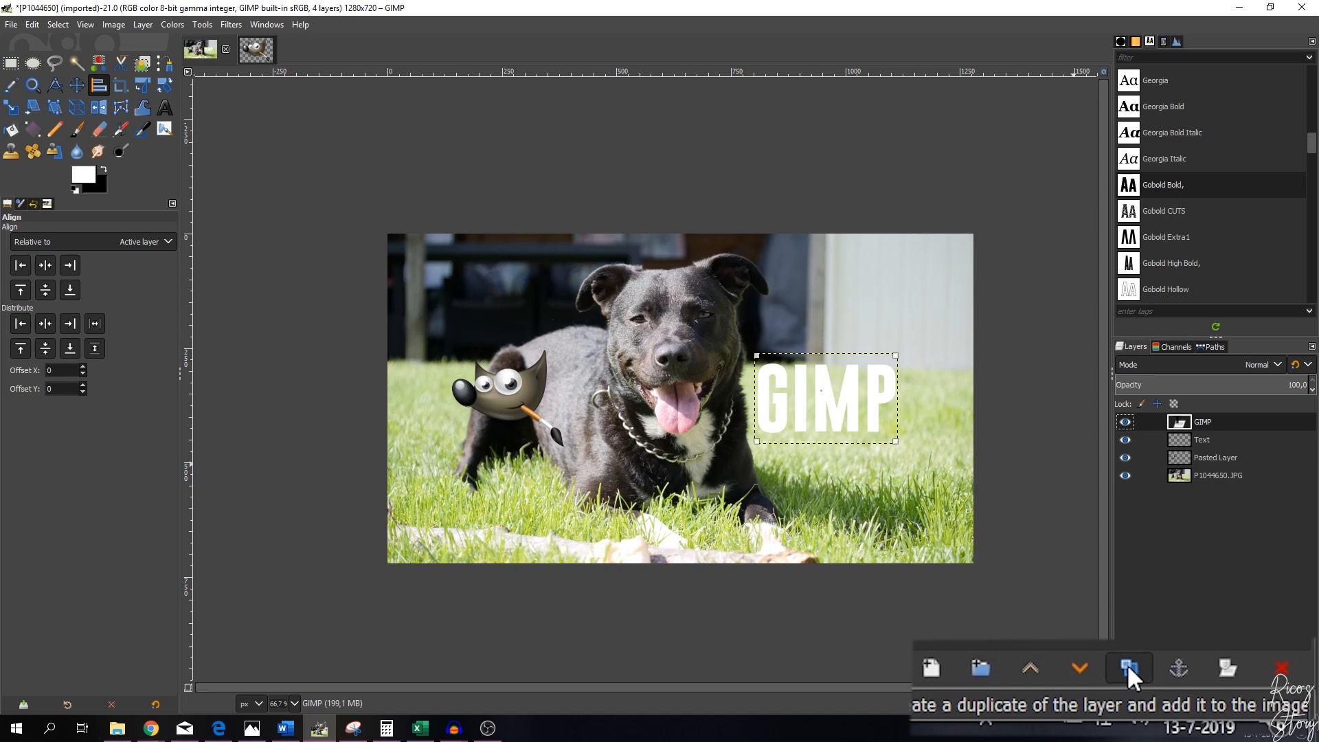
pyautogui.click(1224, 702)
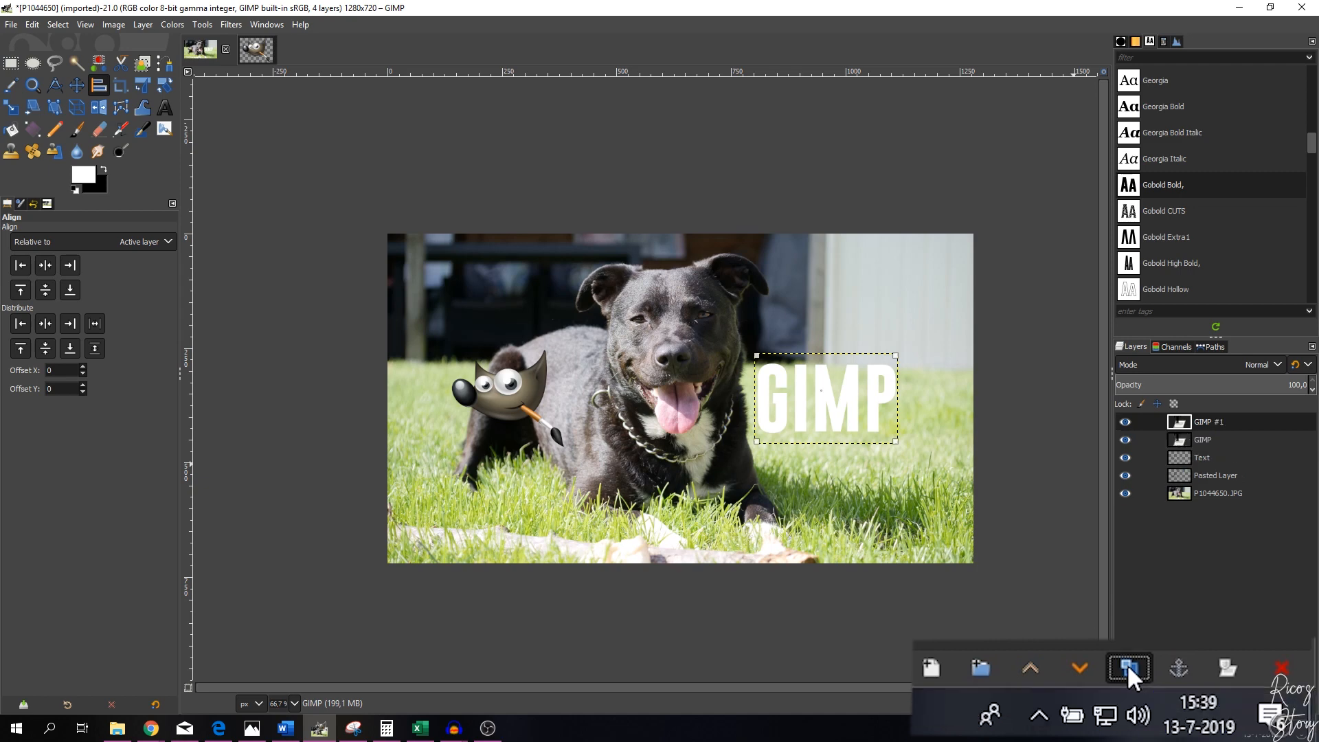
pyautogui.click(167, 108)
pyautogui.click(847, 407)
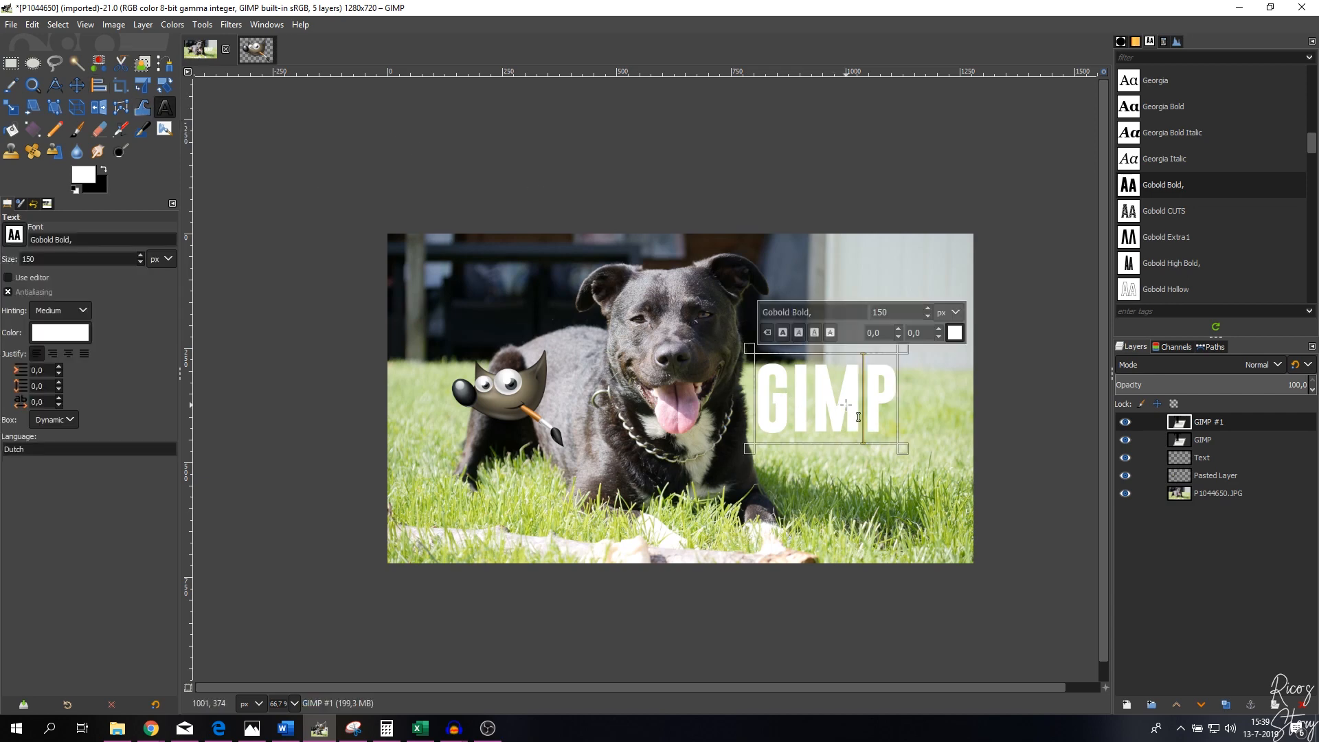
pyautogui.hotkey('ctrl', 'a')
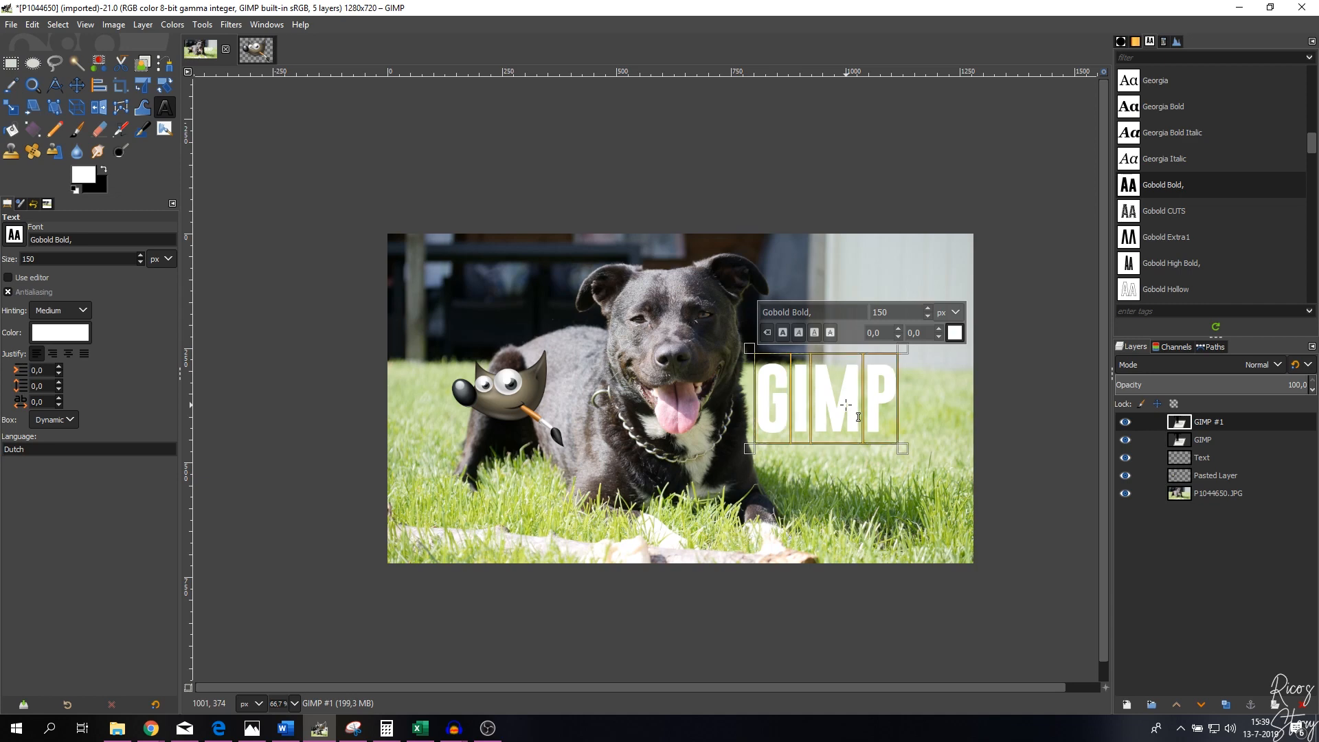
pyautogui.click(956, 333)
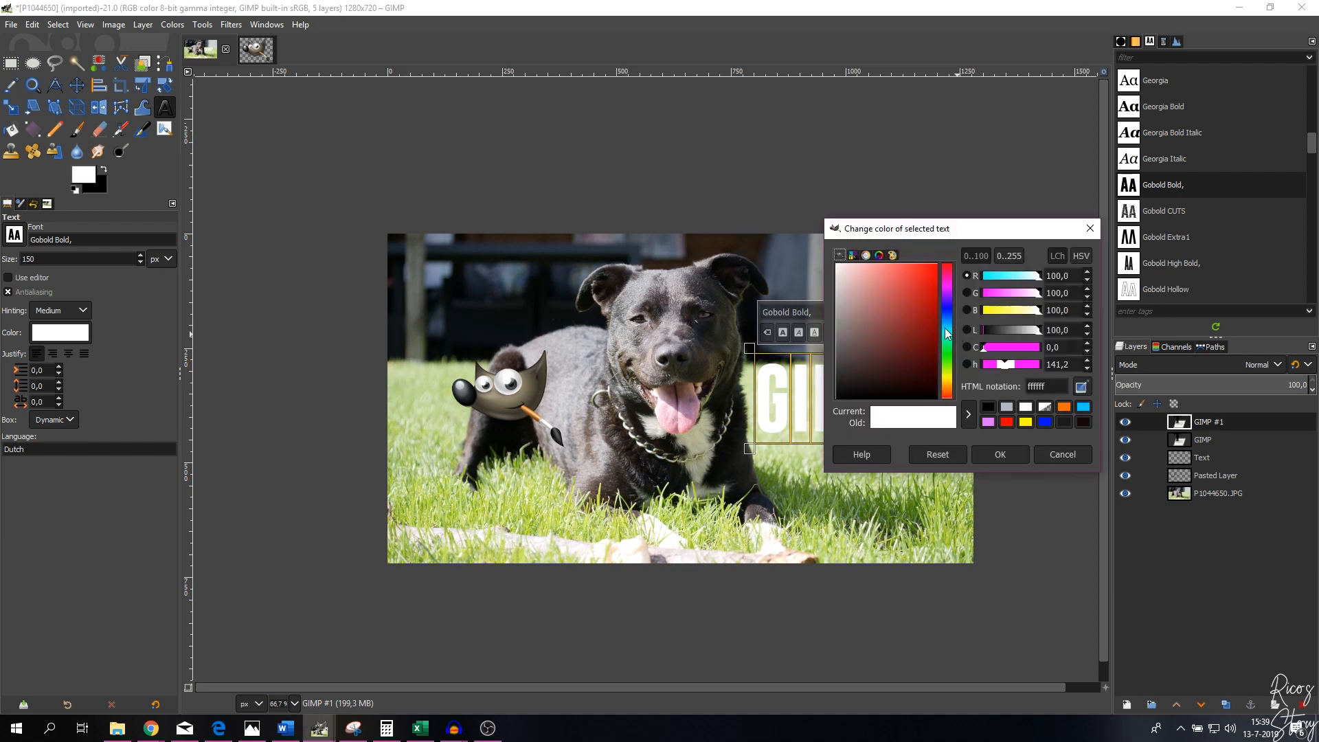
pyautogui.click(988, 407)
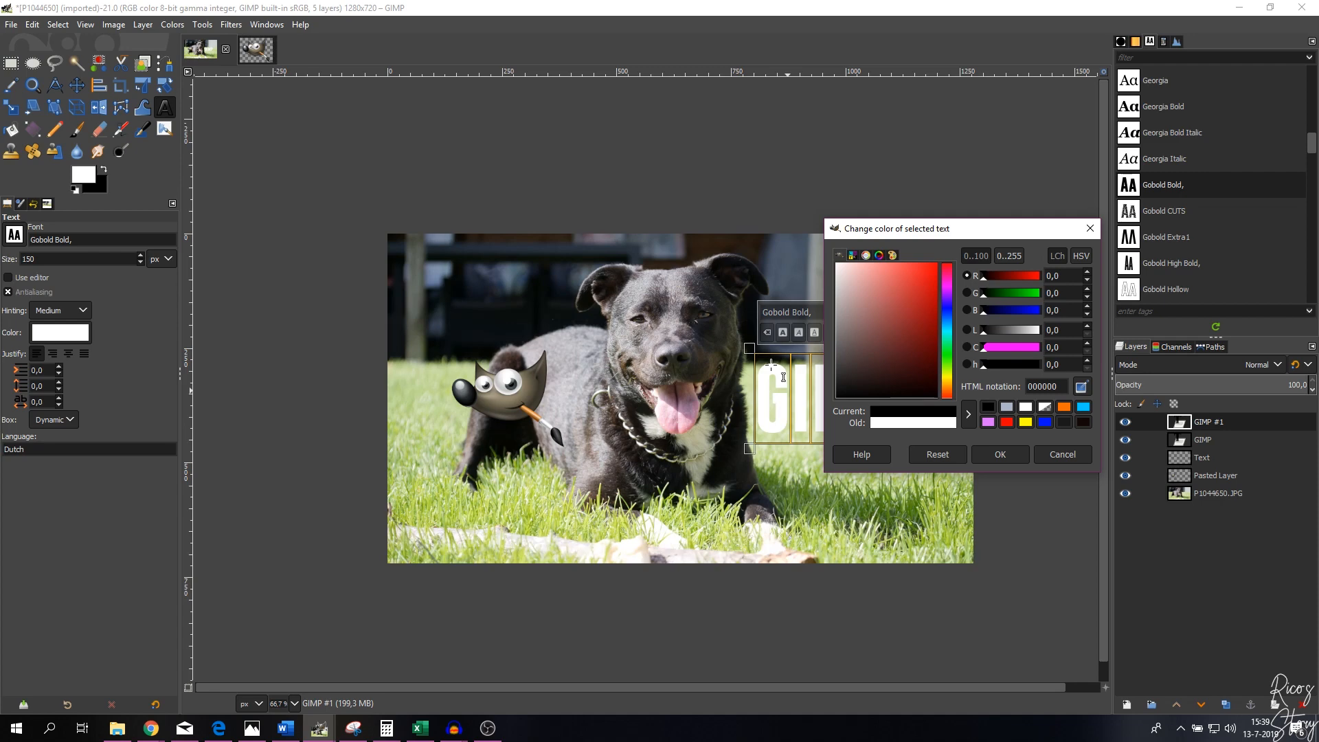
pyautogui.click(1004, 452)
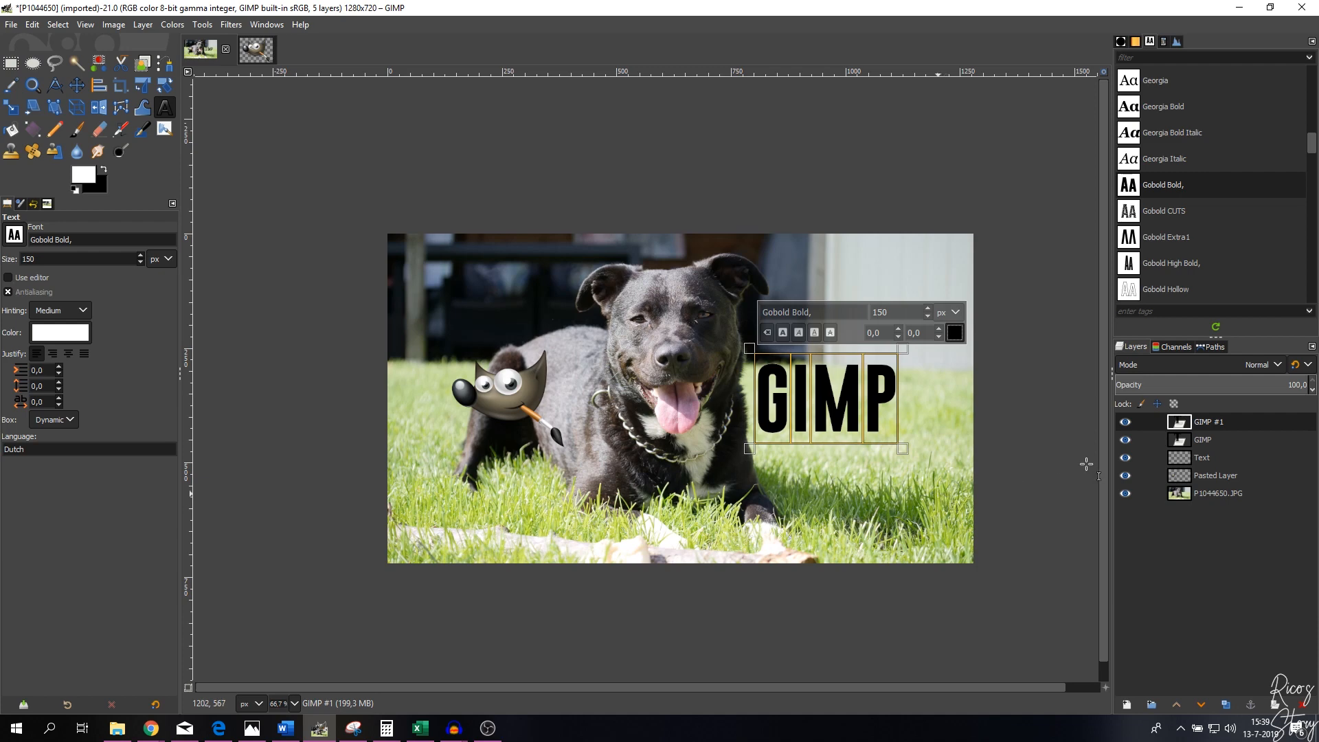
pyautogui.click(1209, 423)
pyautogui.moveTo(1209, 423)
pyautogui.mouseDown()
pyautogui.moveTo(1209, 461)
pyautogui.moveTo(1205, 448)
pyautogui.mouseUp()
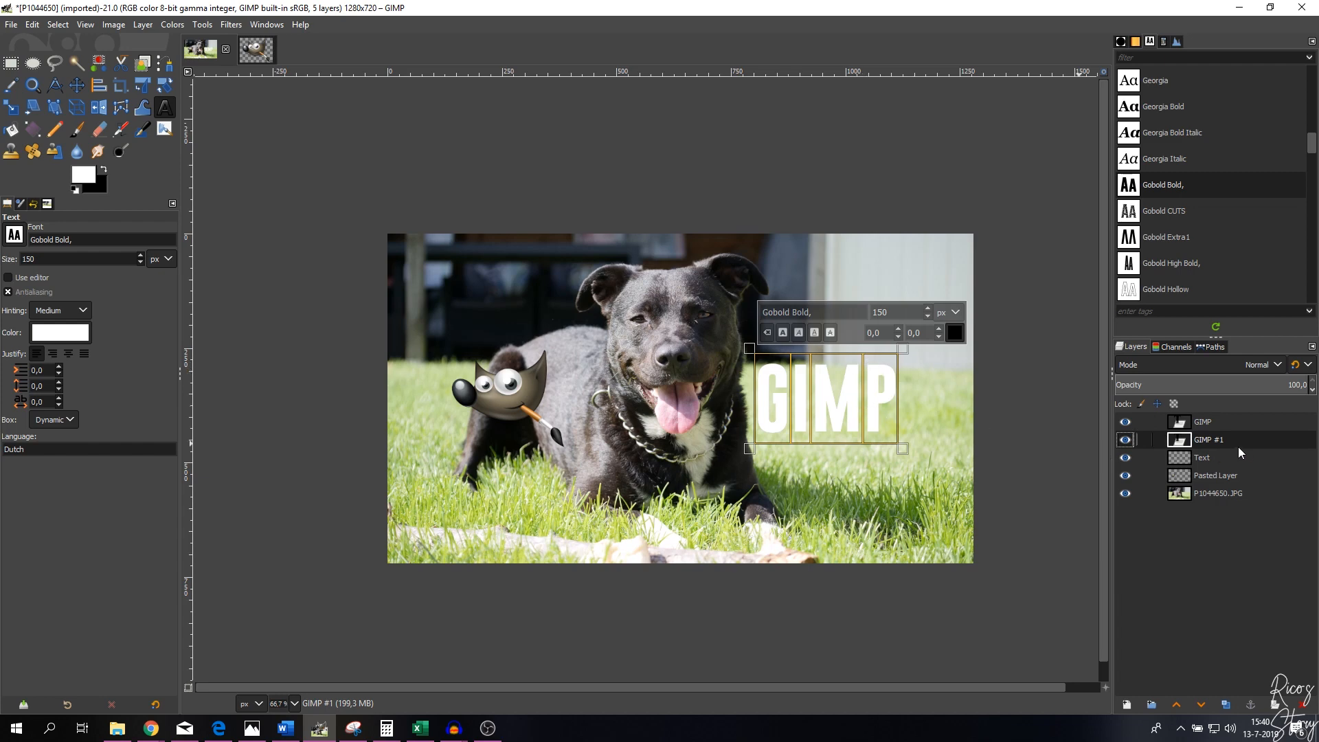
pyautogui.moveTo(1201, 443); pyautogui.dragTo(1249, 416)
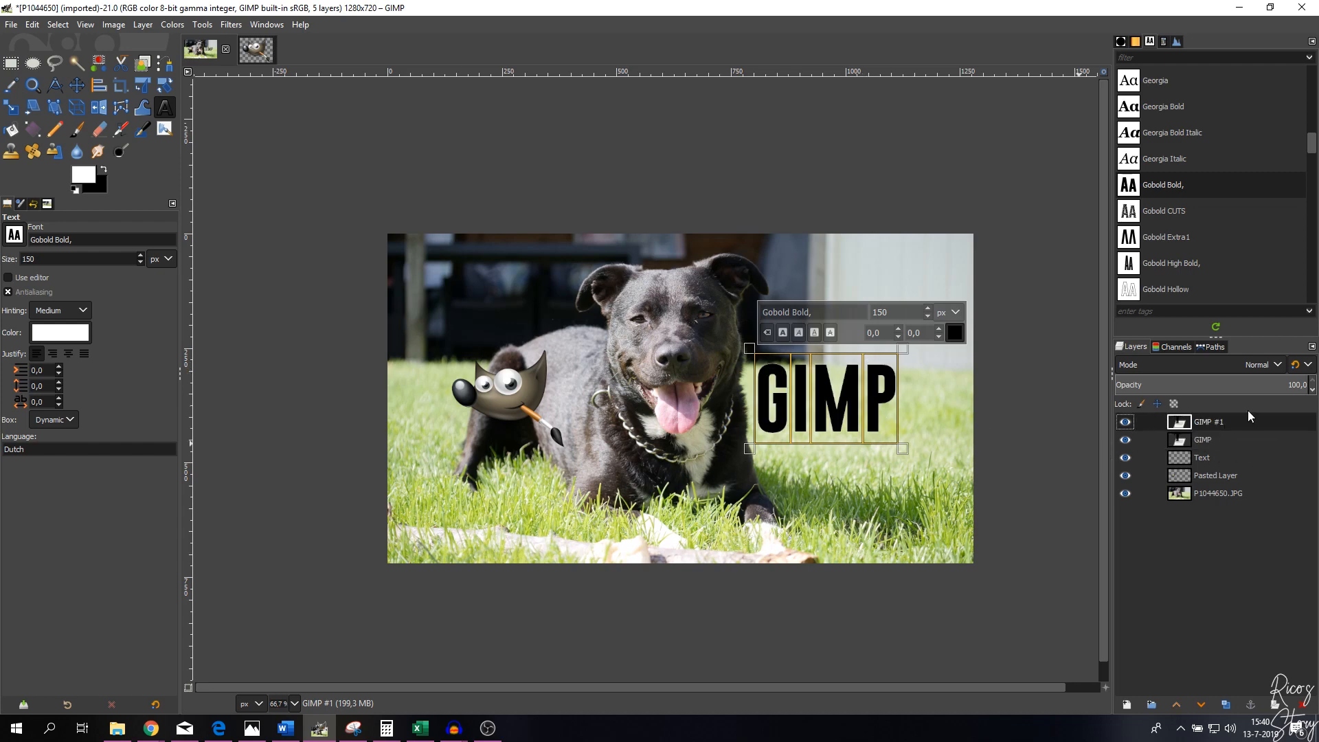
# Move the black GIMP text slightly up and right, and place the white GIMP layer above the black GIMP #1 layer
pyautogui.click(78, 87)
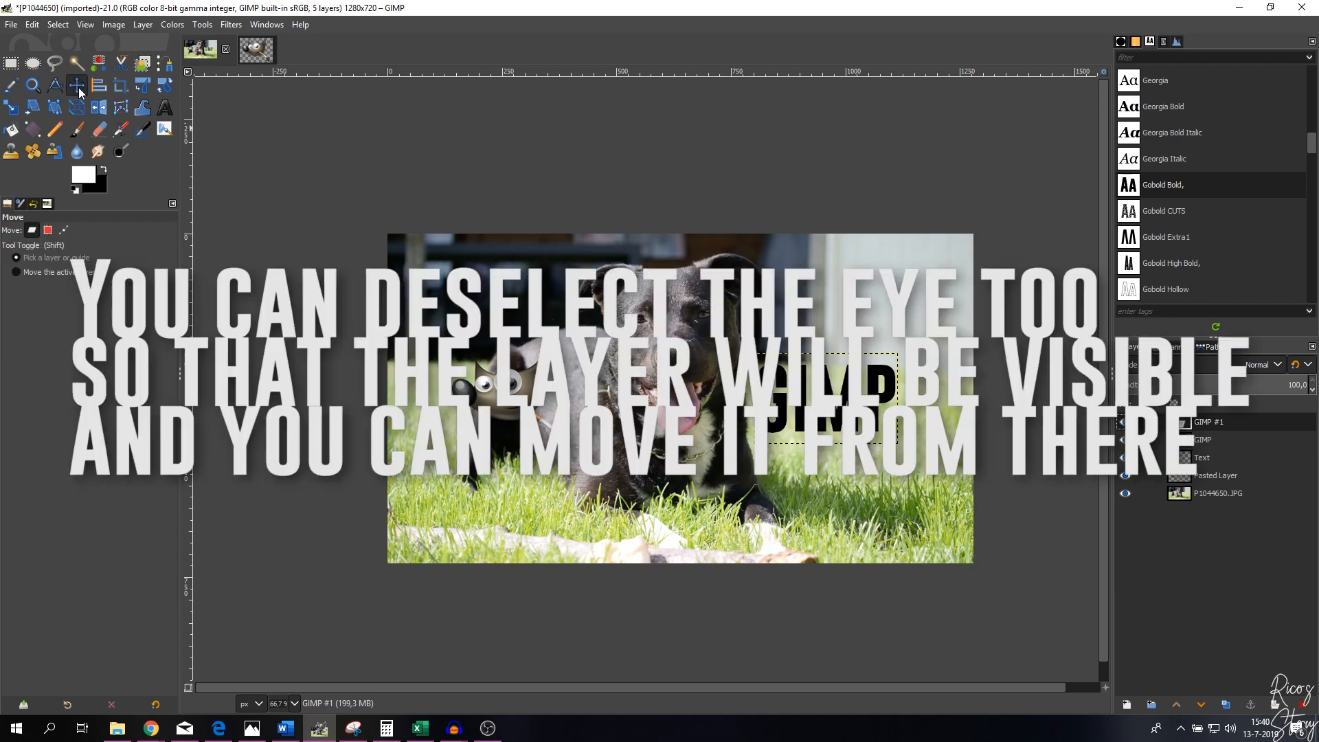
pyautogui.moveTo(782, 409); pyautogui.dragTo(782, 406)
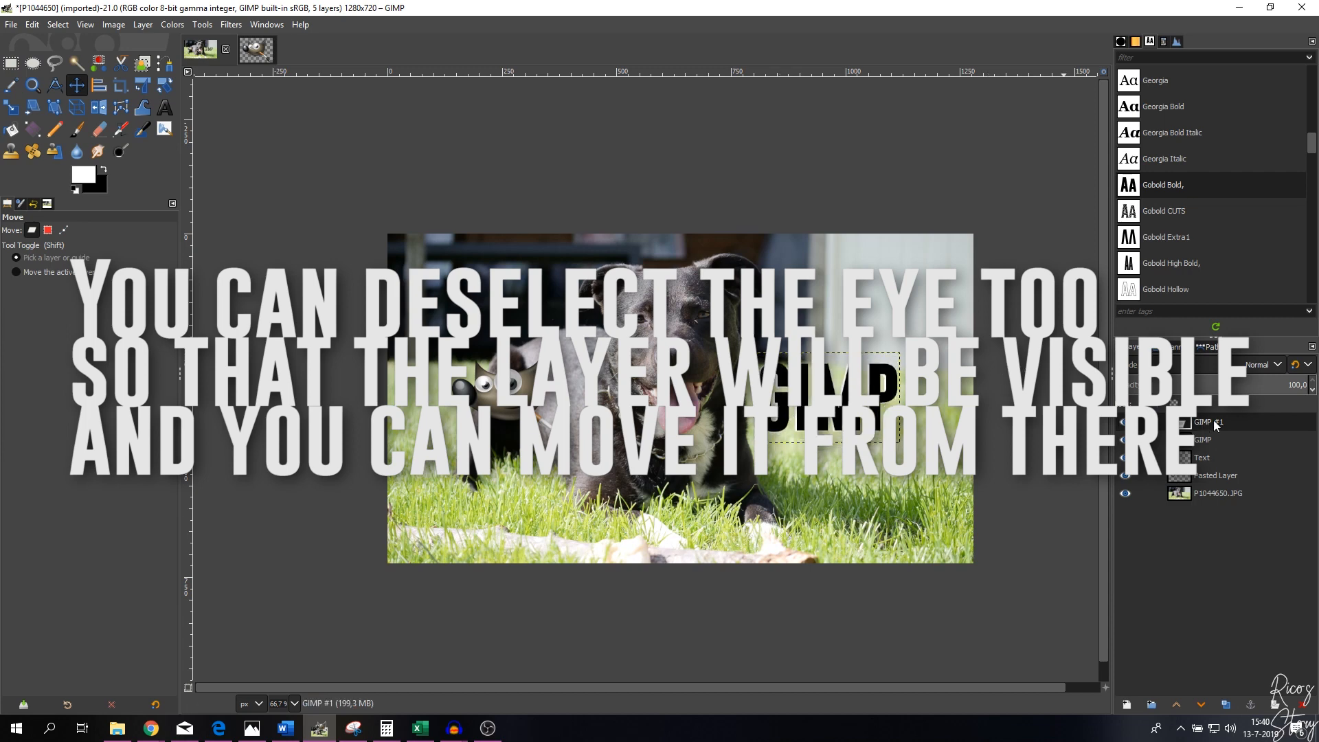
pyautogui.moveTo(1220, 442)
pyautogui.mouseDown()
pyautogui.moveTo(1237, 454)
pyautogui.moveTo(1222, 425)
pyautogui.mouseUp()
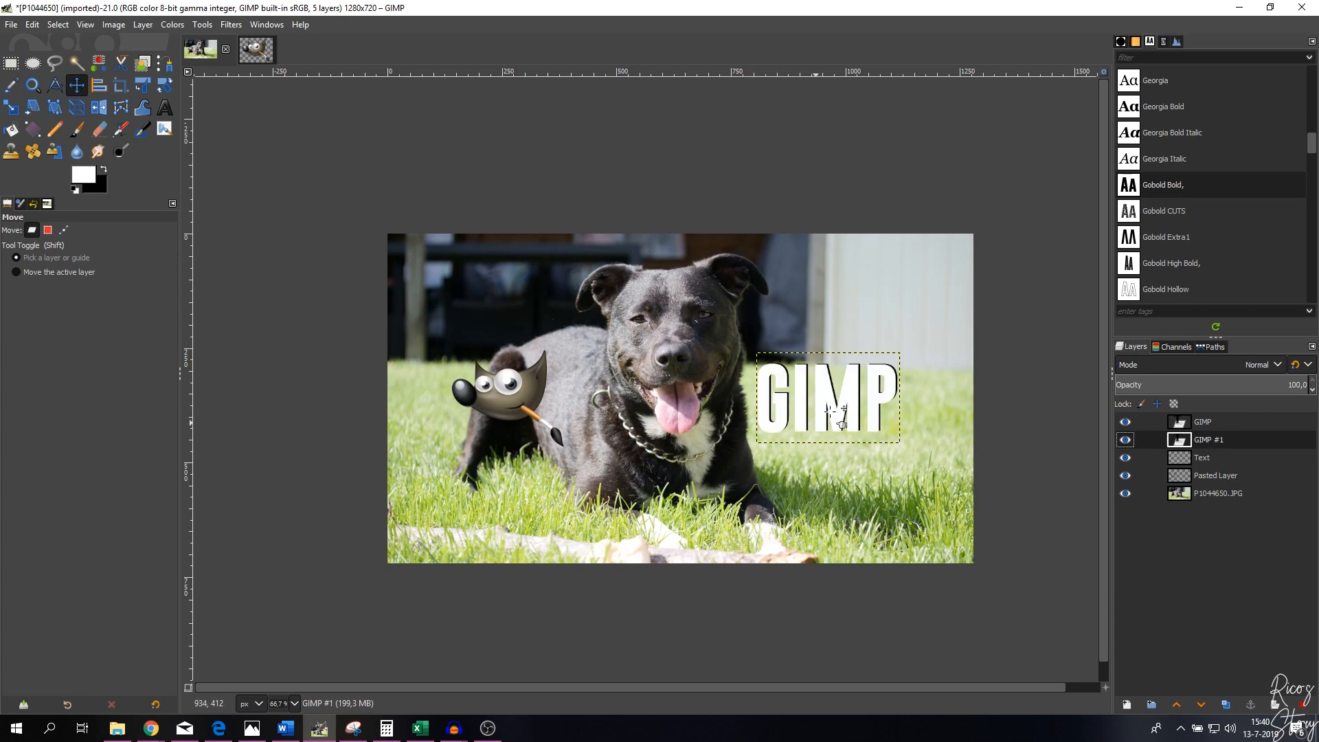
# Fine-tune the position of the black GIMP #1 layer so it forms a thin shadow along the upper-right edges of the white letters
pyautogui.scroll(3, 852, 377)
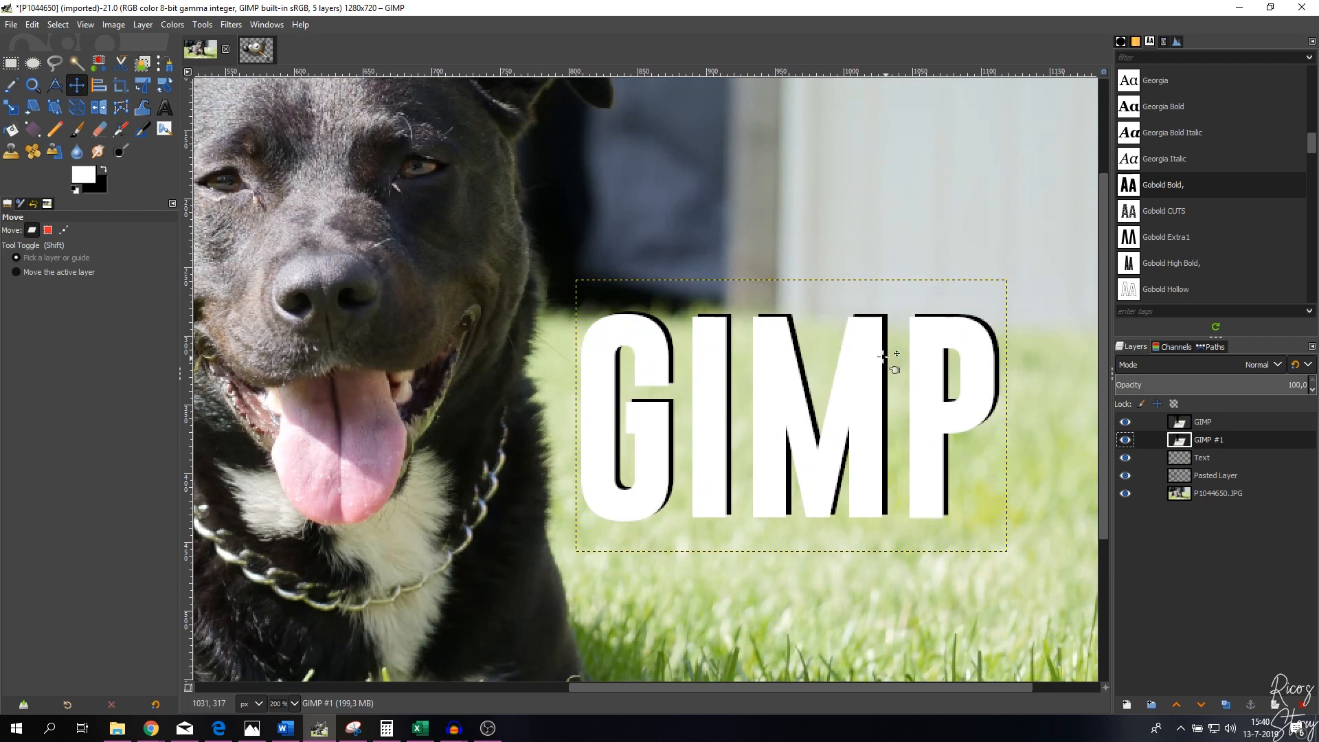
pyautogui.moveTo(885, 364); pyautogui.dragTo(886, 361)
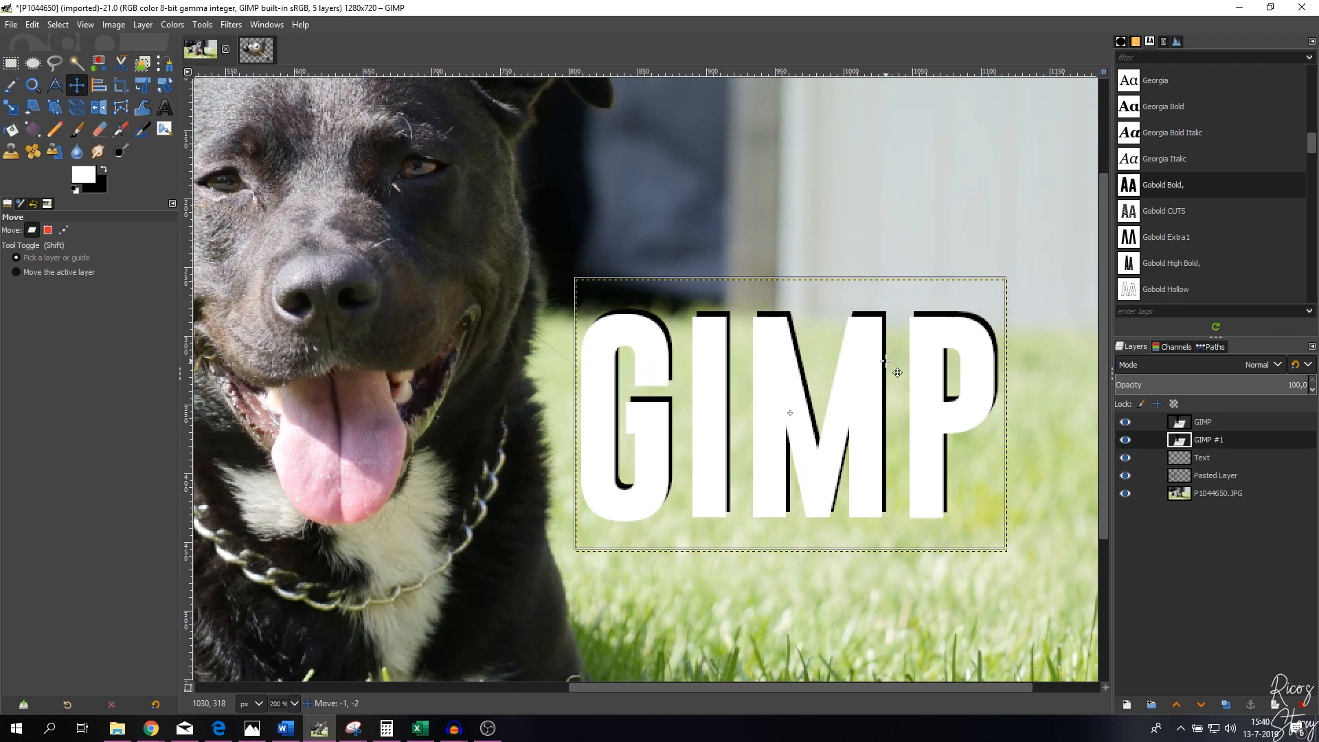
pyautogui.moveTo(885, 360); pyautogui.dragTo(888, 373)
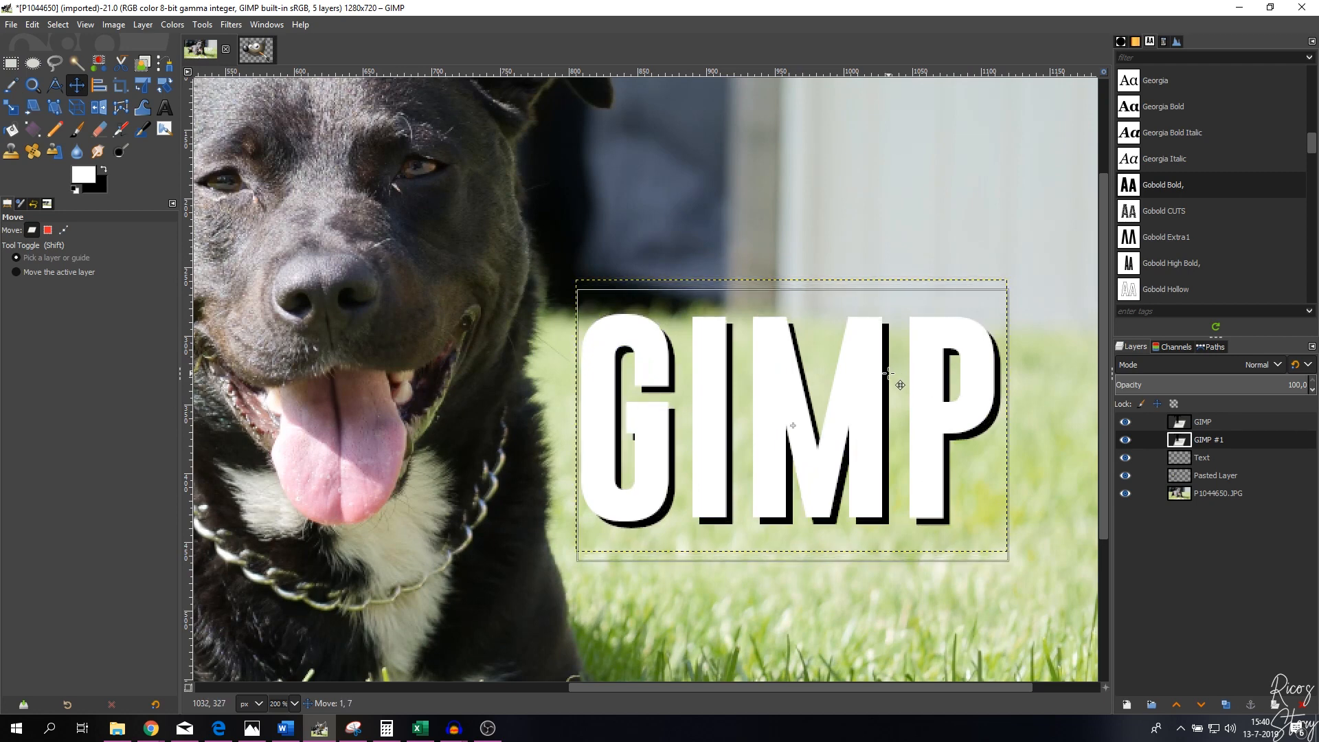
pyautogui.moveTo(888, 372); pyautogui.dragTo(885, 363)
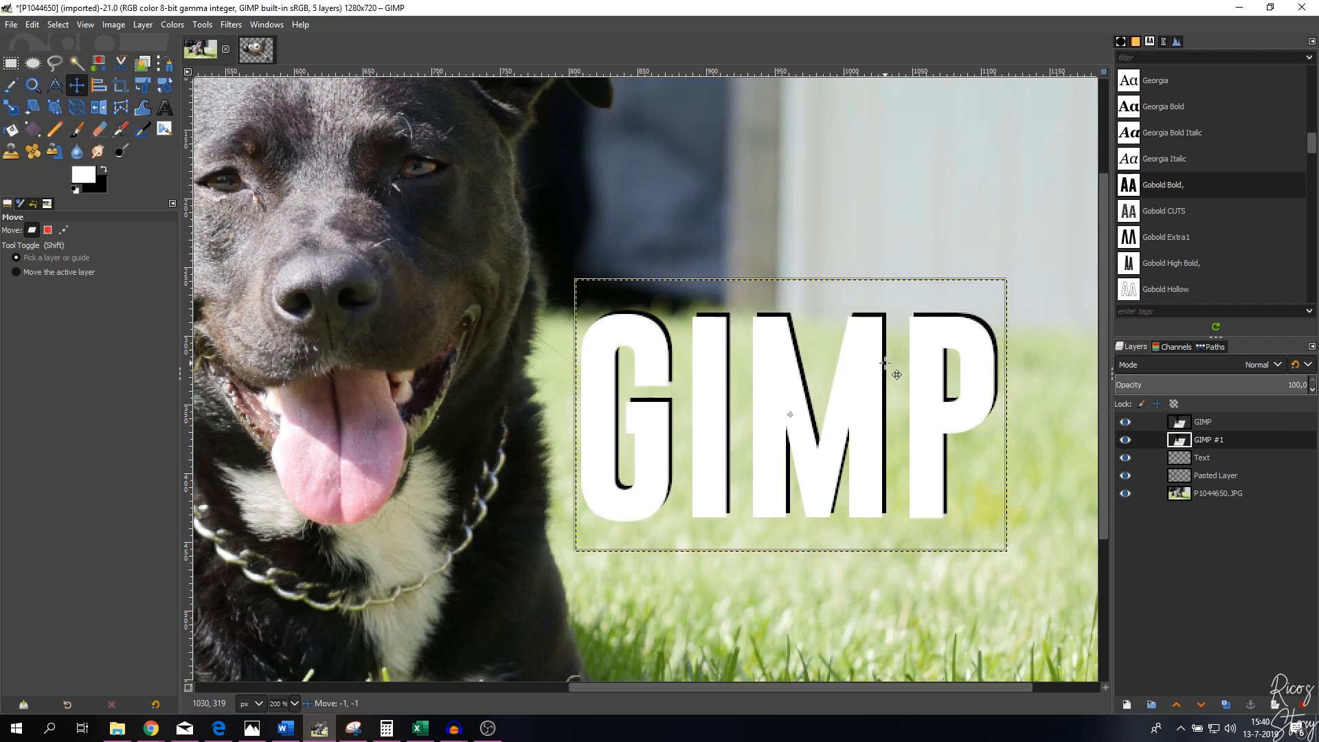
pyautogui.moveTo(885, 363); pyautogui.dragTo(885, 363)
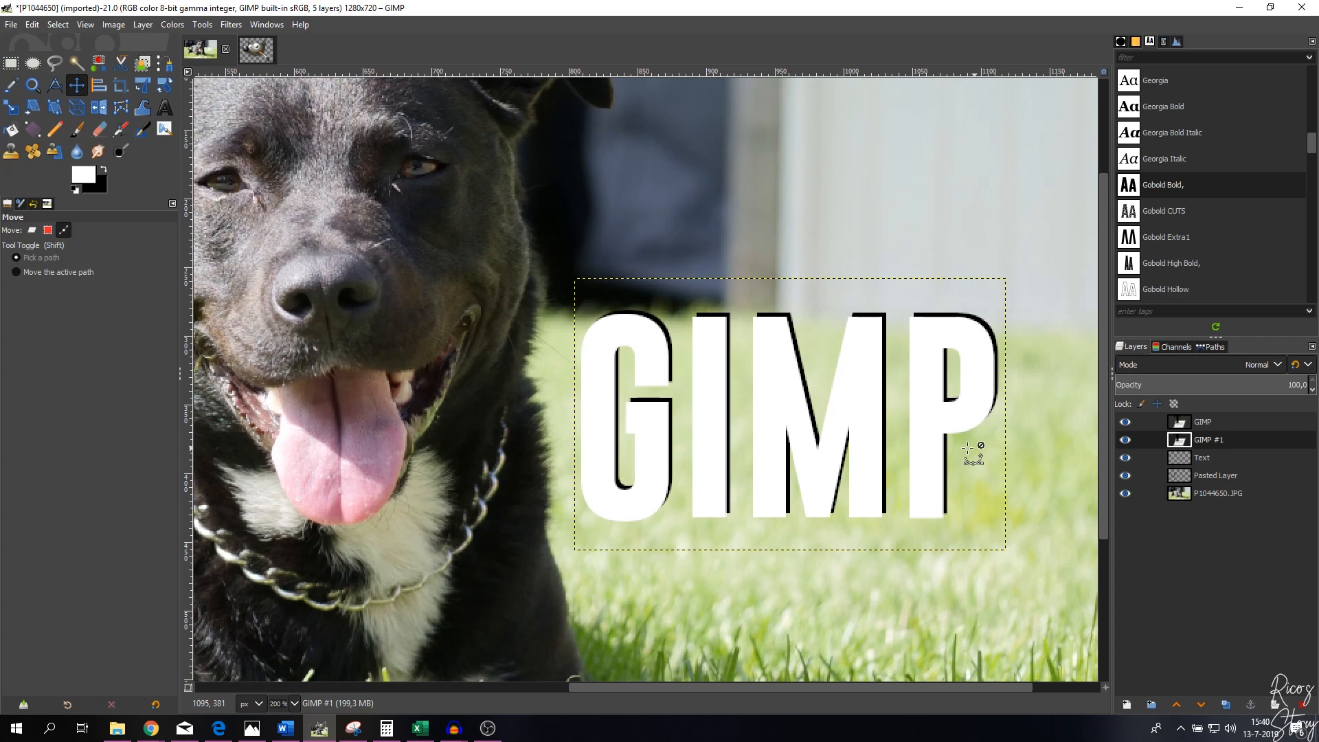
pyautogui.scroll(-3, 973, 454)
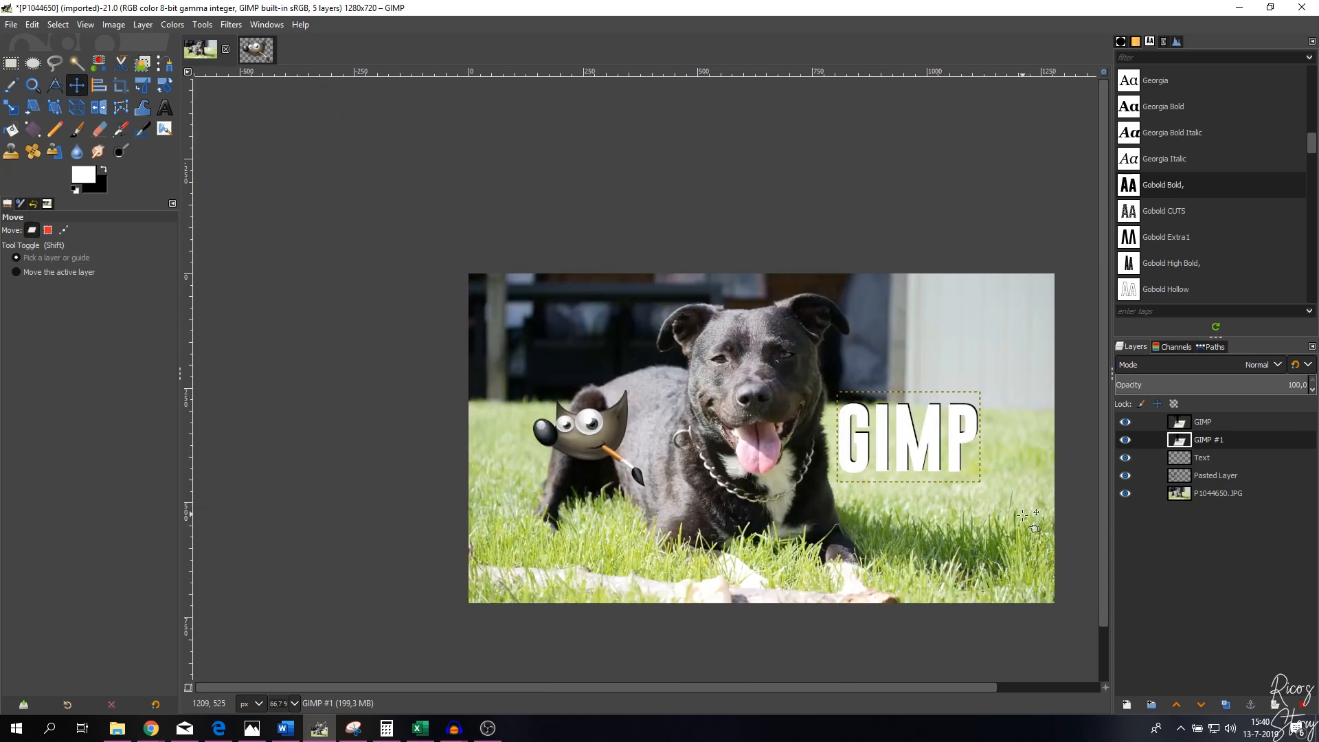
# Delete the empty Text layer above Pasted Layer and make the white GIMP layer active
pyautogui.click(1182, 494)
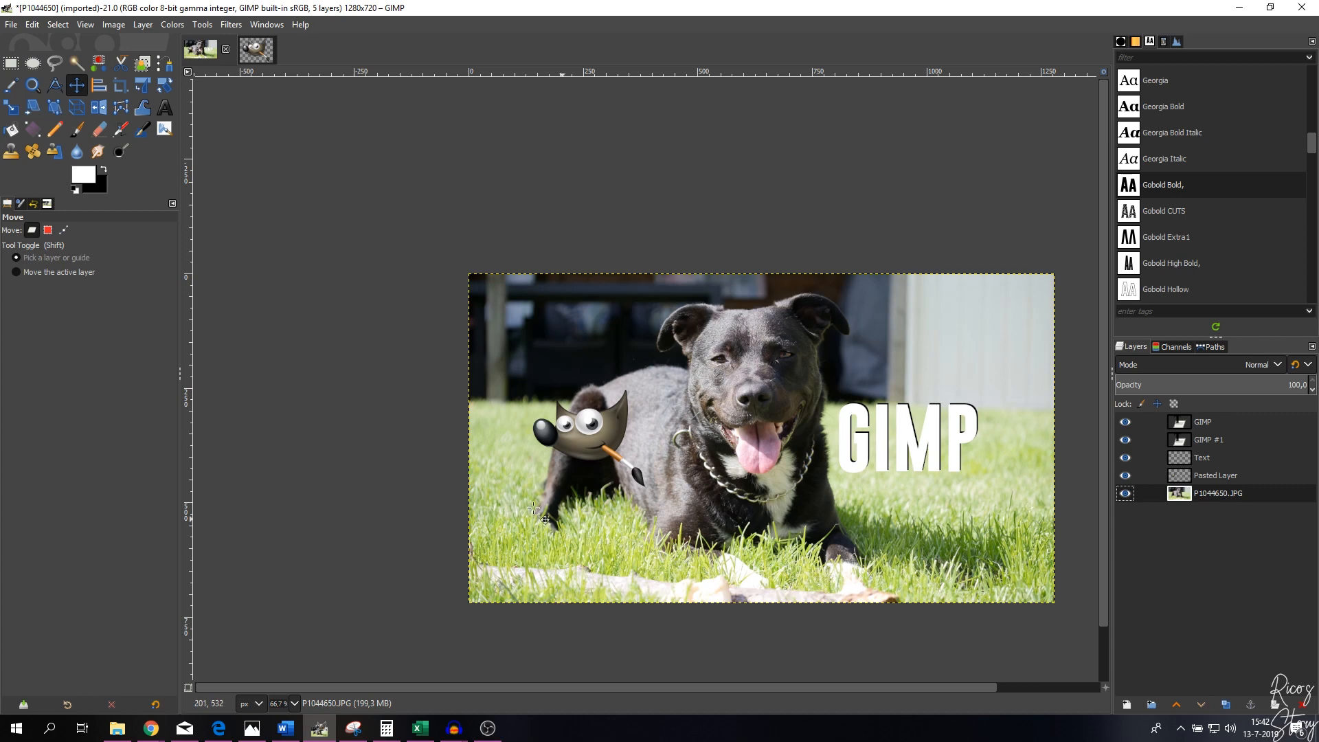
pyautogui.click(1199, 476)
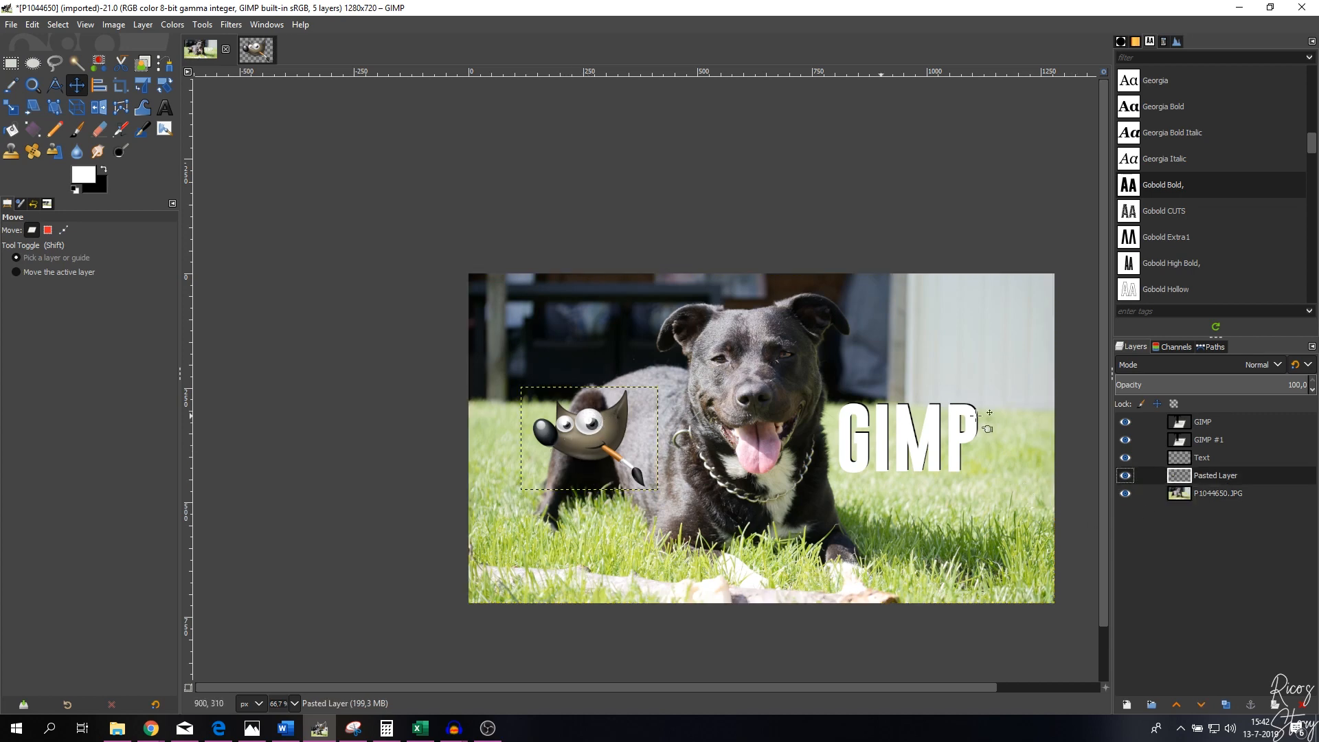
pyautogui.click(1161, 459)
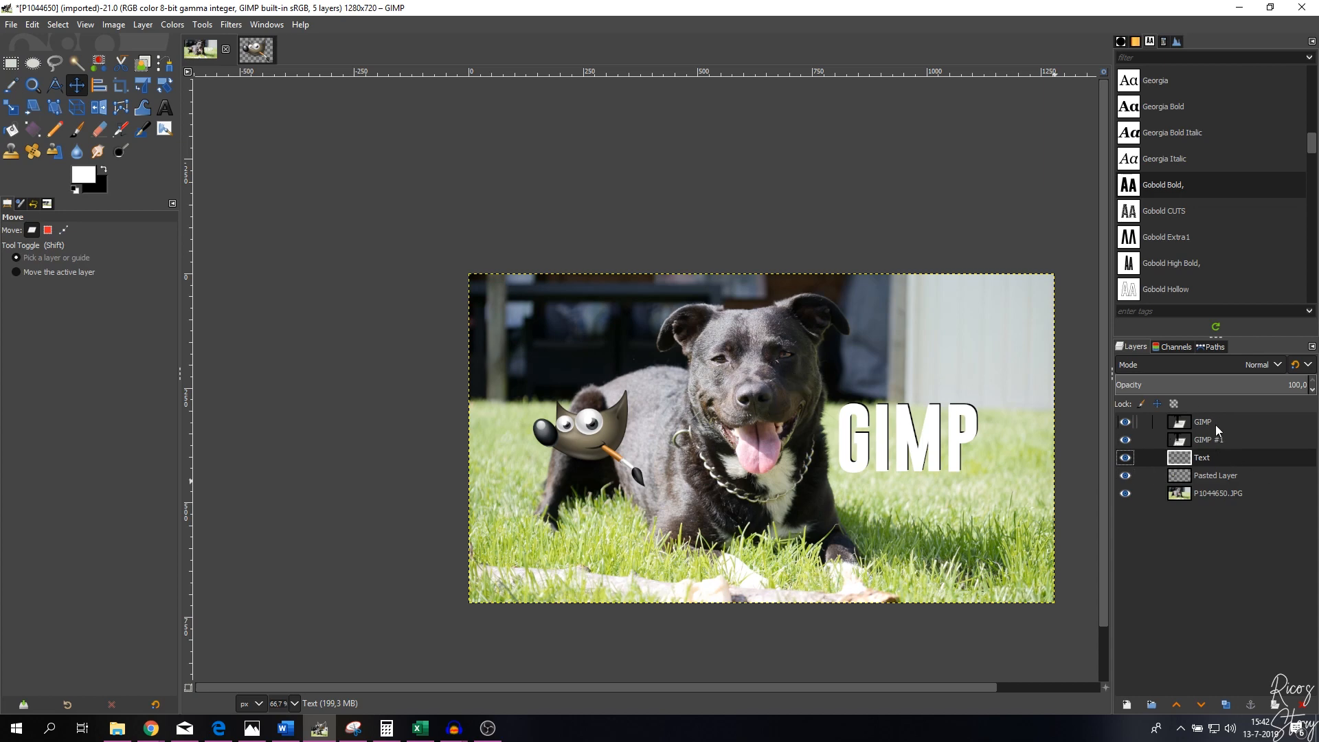
pyautogui.rightClick(1206, 456)
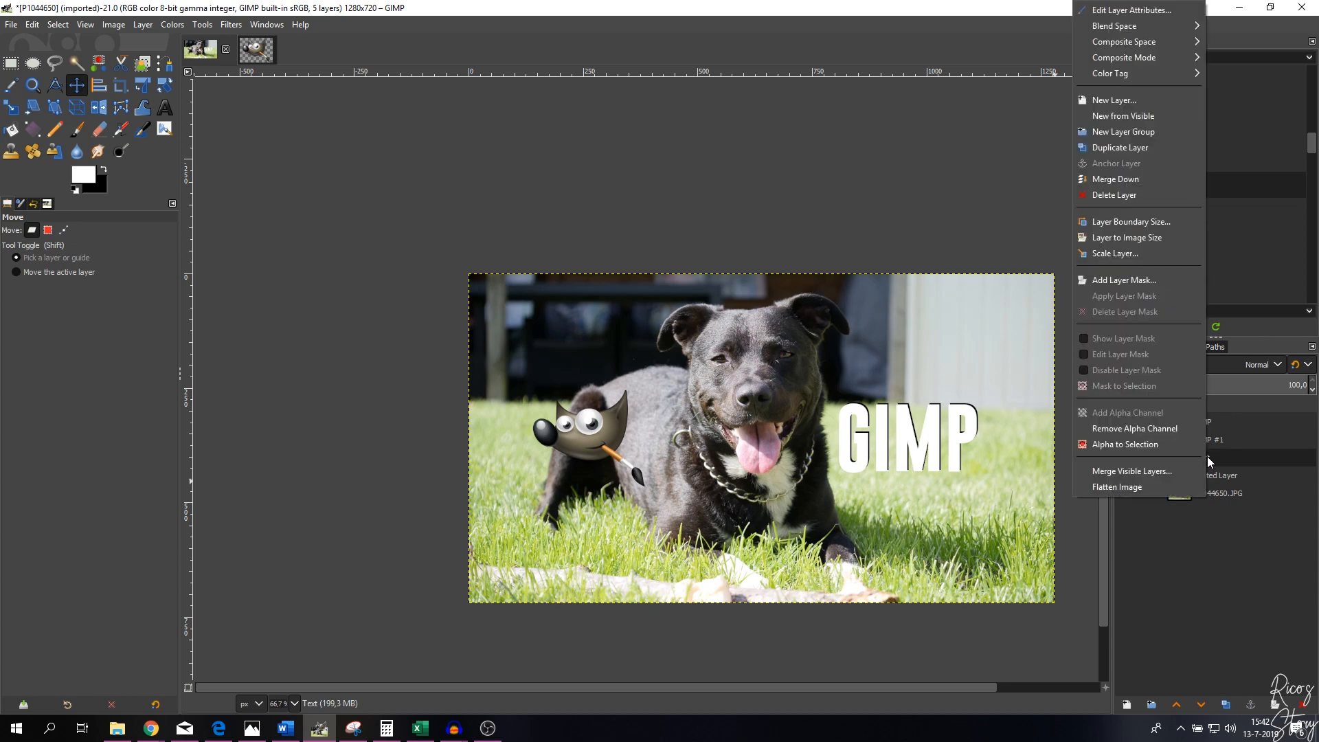
pyautogui.click(1111, 197)
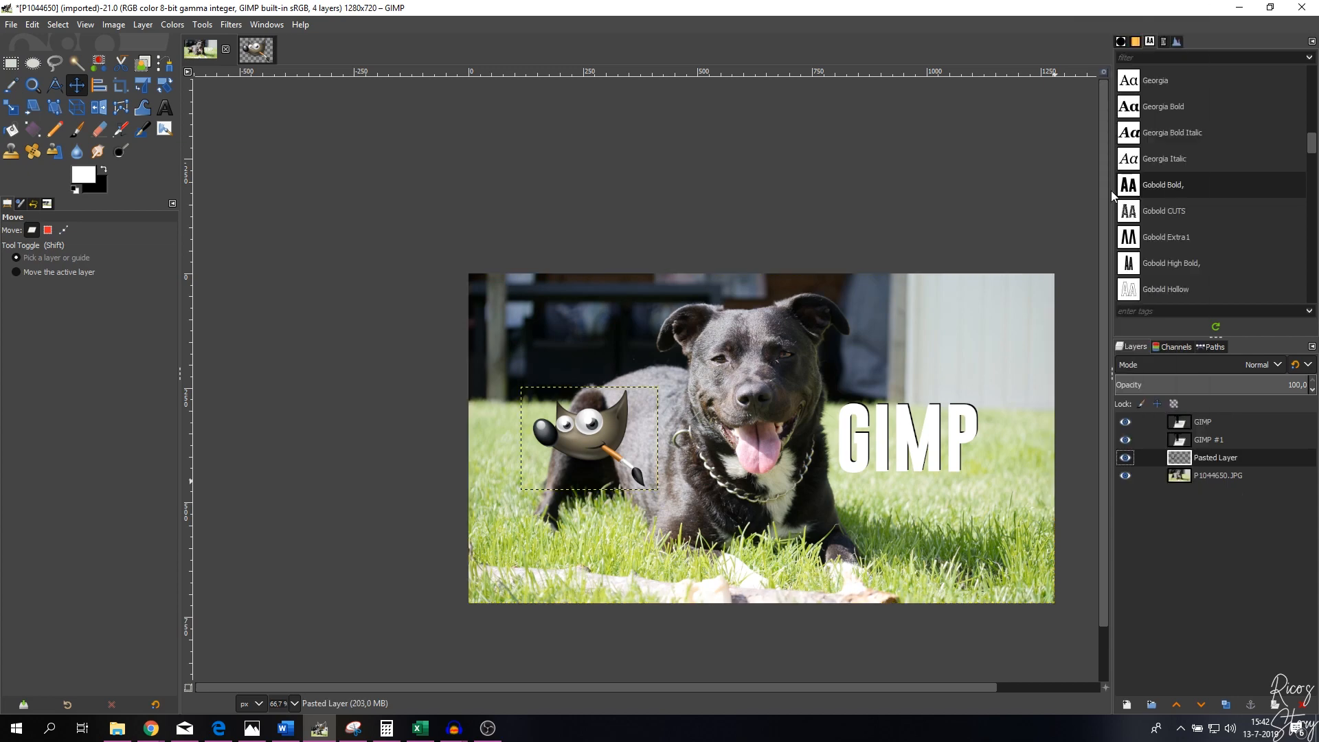
pyautogui.click(1222, 441)
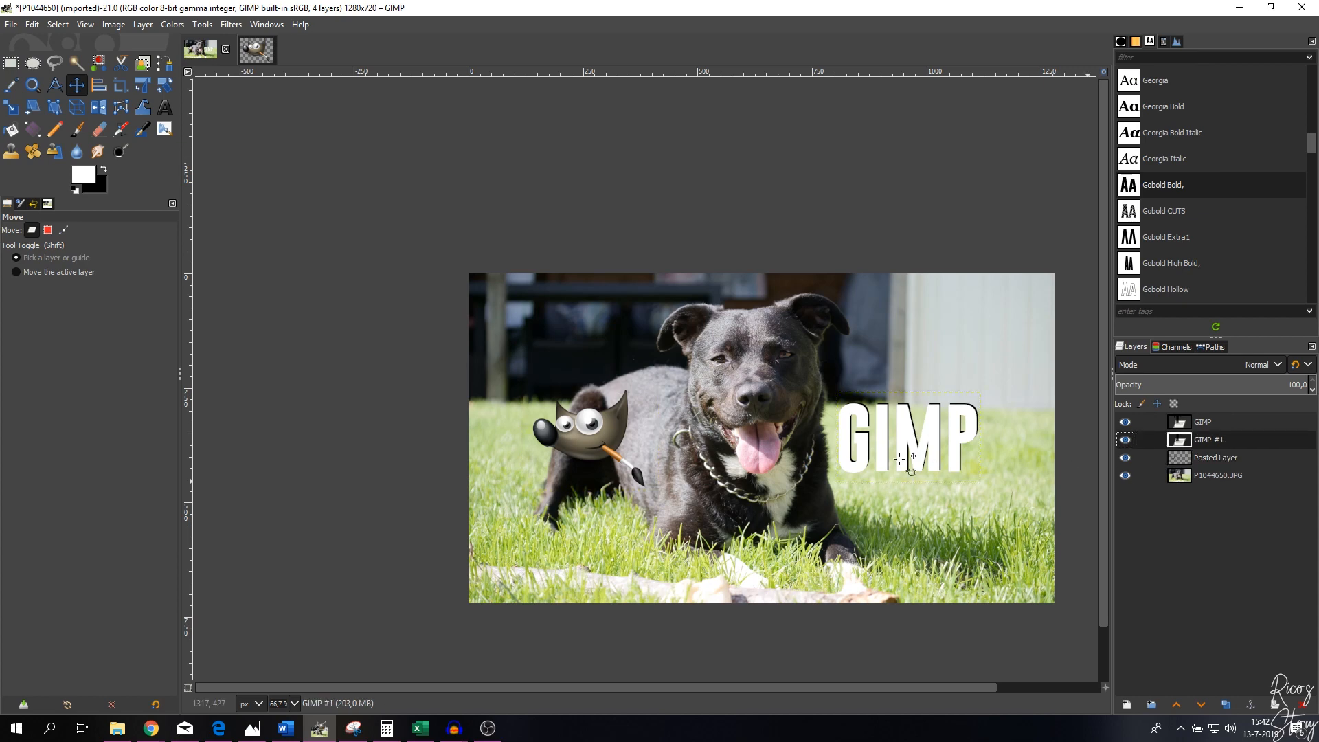
pyautogui.click(1205, 422)
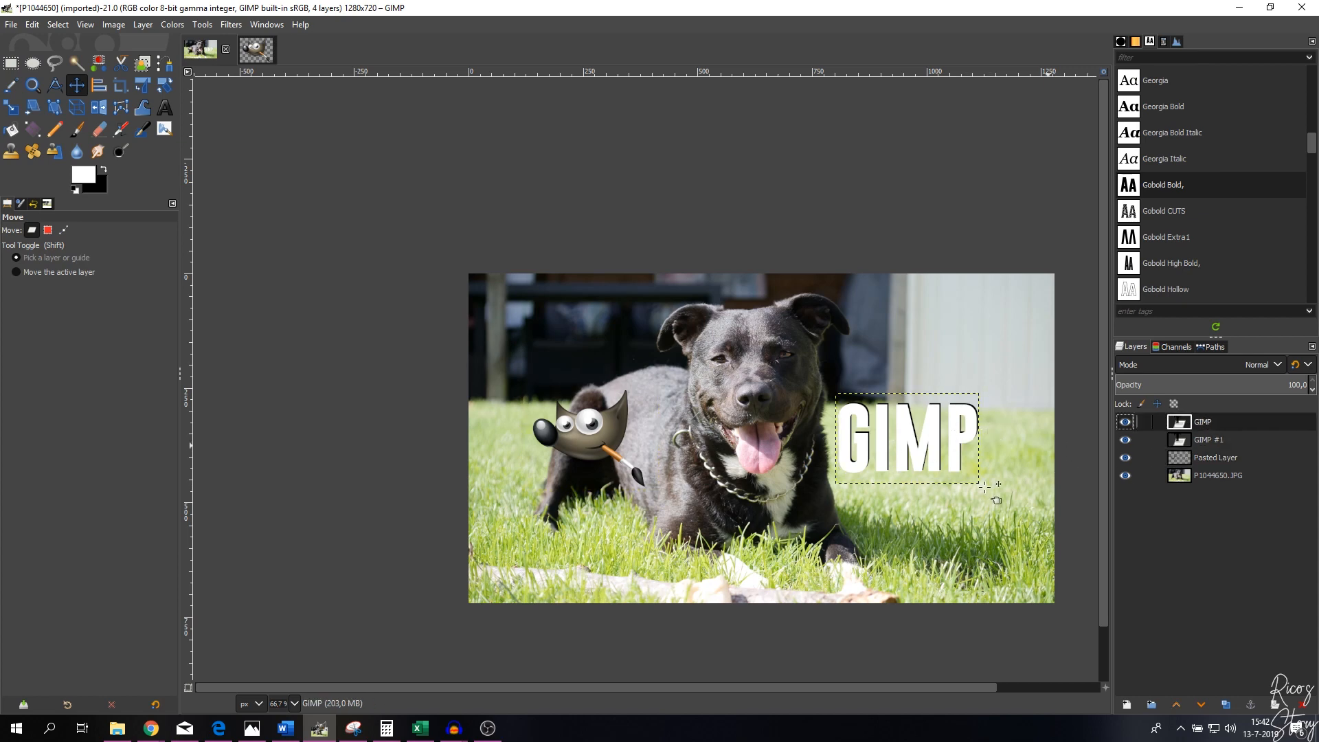